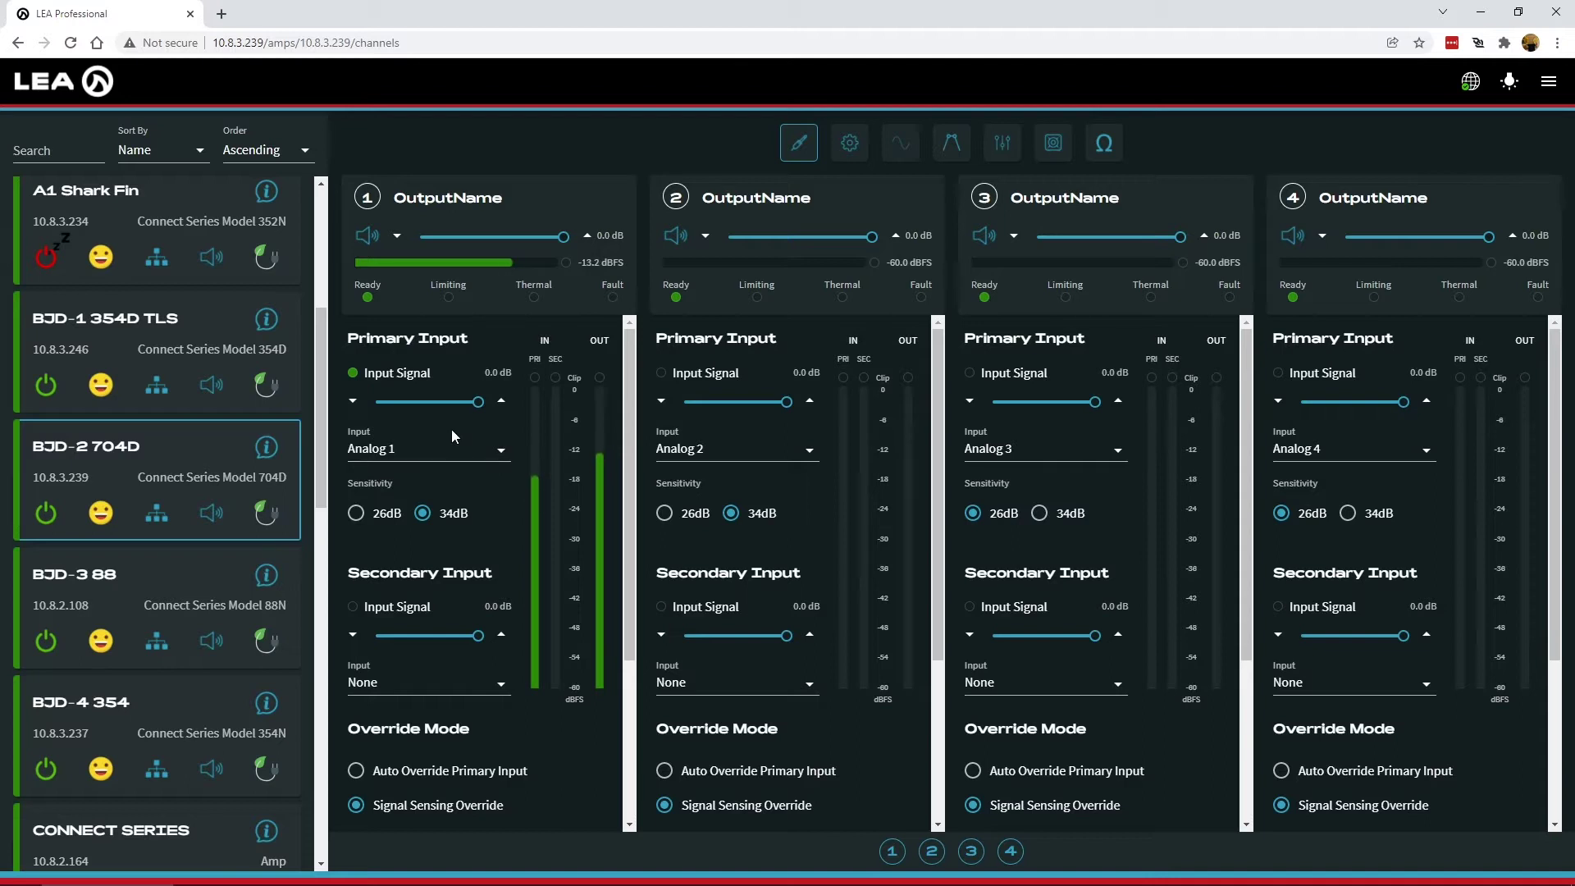
# Enable the pilot tone detector and its primary input for channel 1 in the load monitoring settings
pyautogui.click(1105, 145)
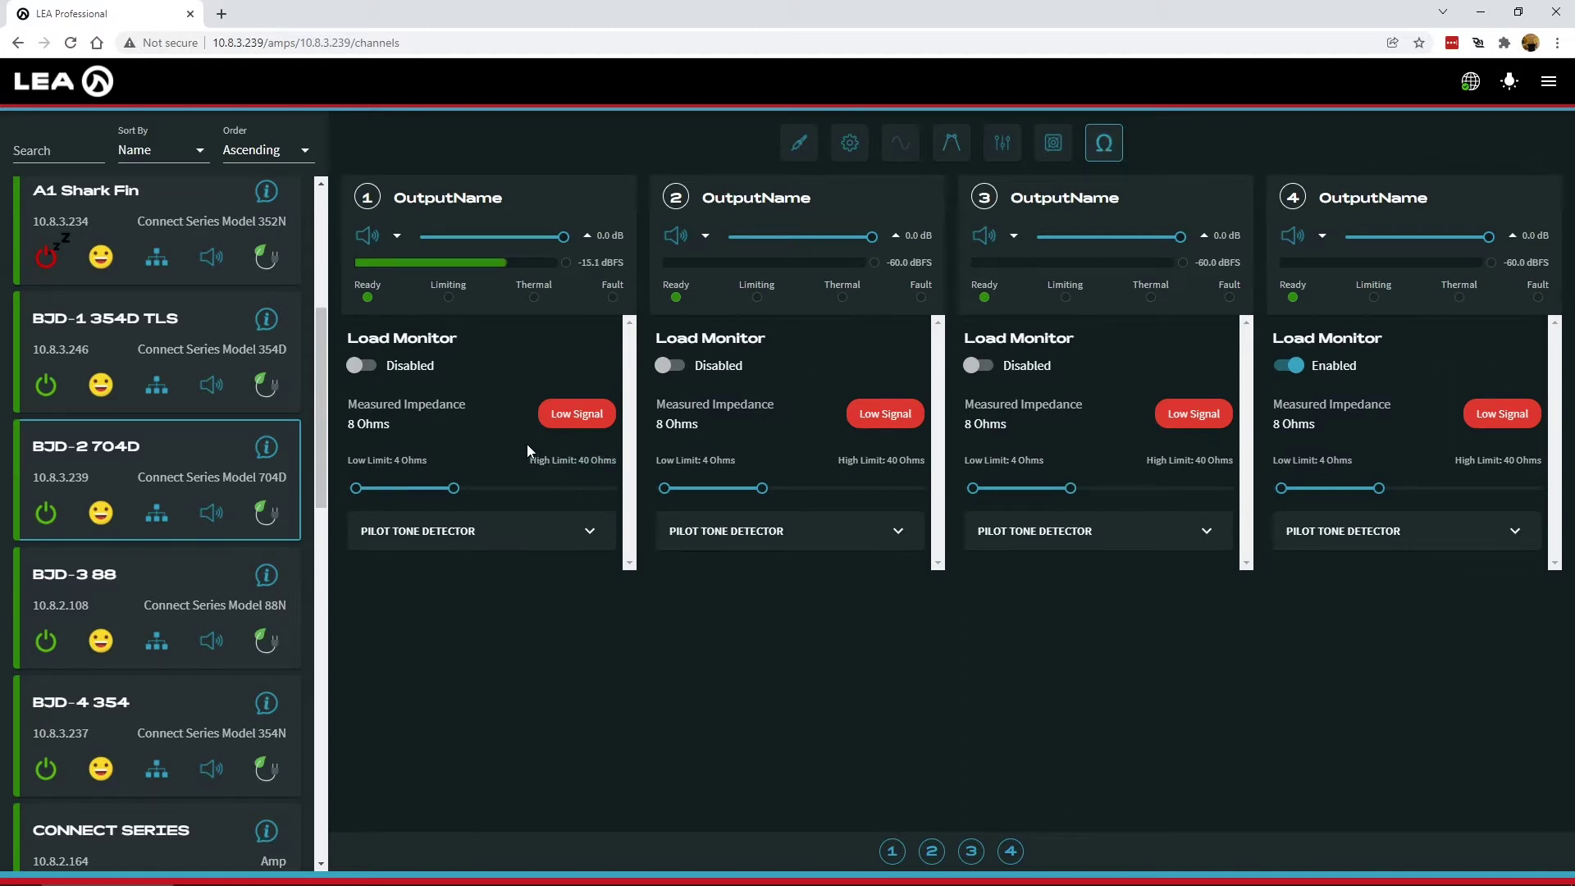
pyautogui.click(588, 532)
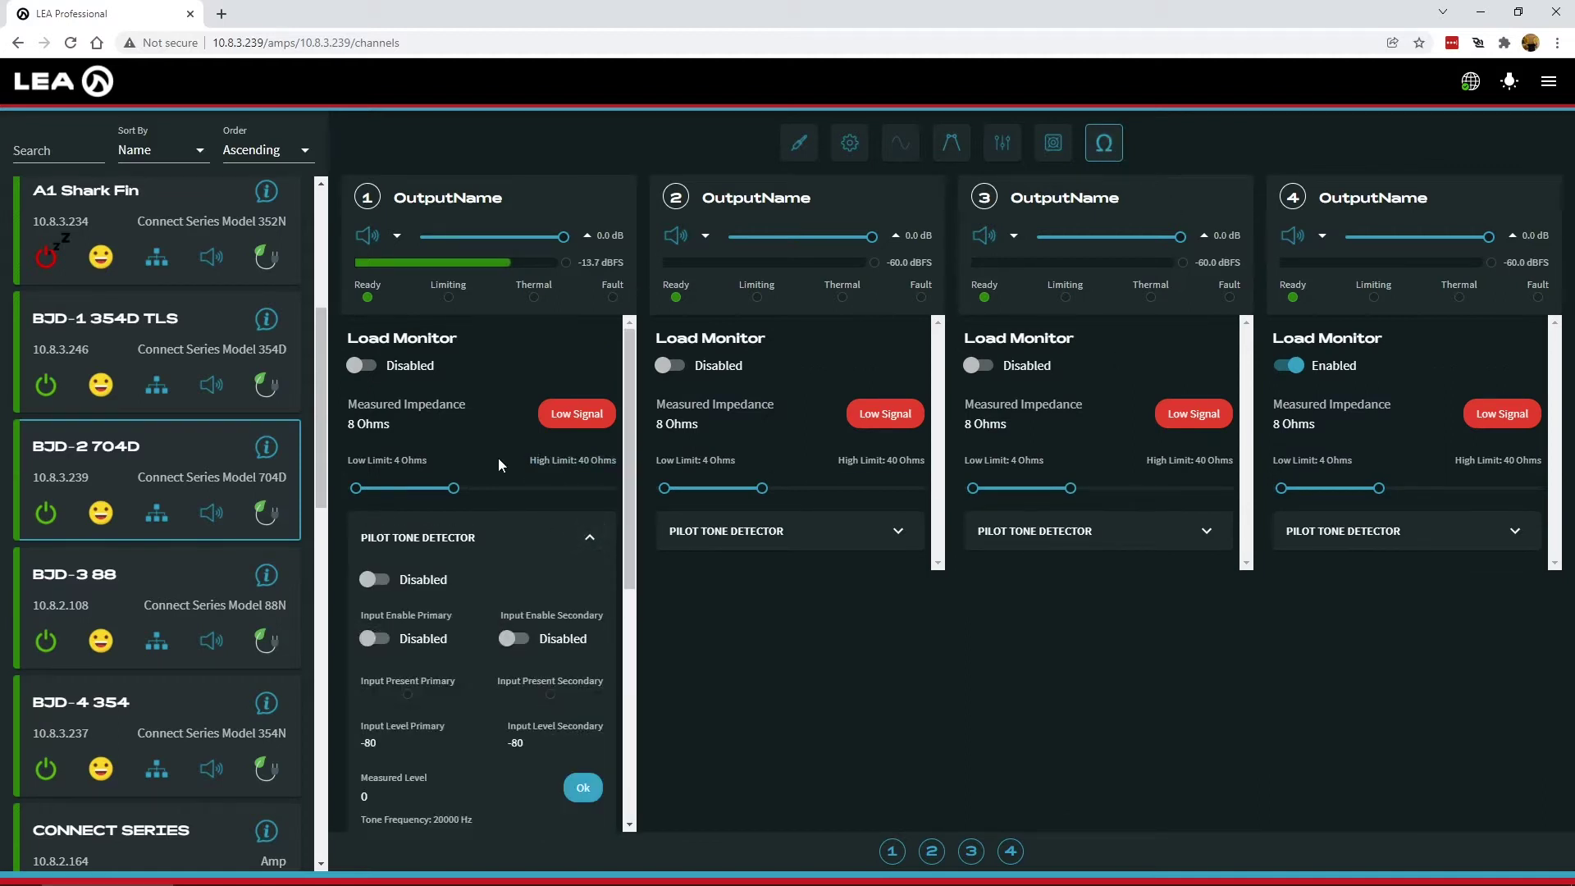
pyautogui.scroll(-3, 498, 458)
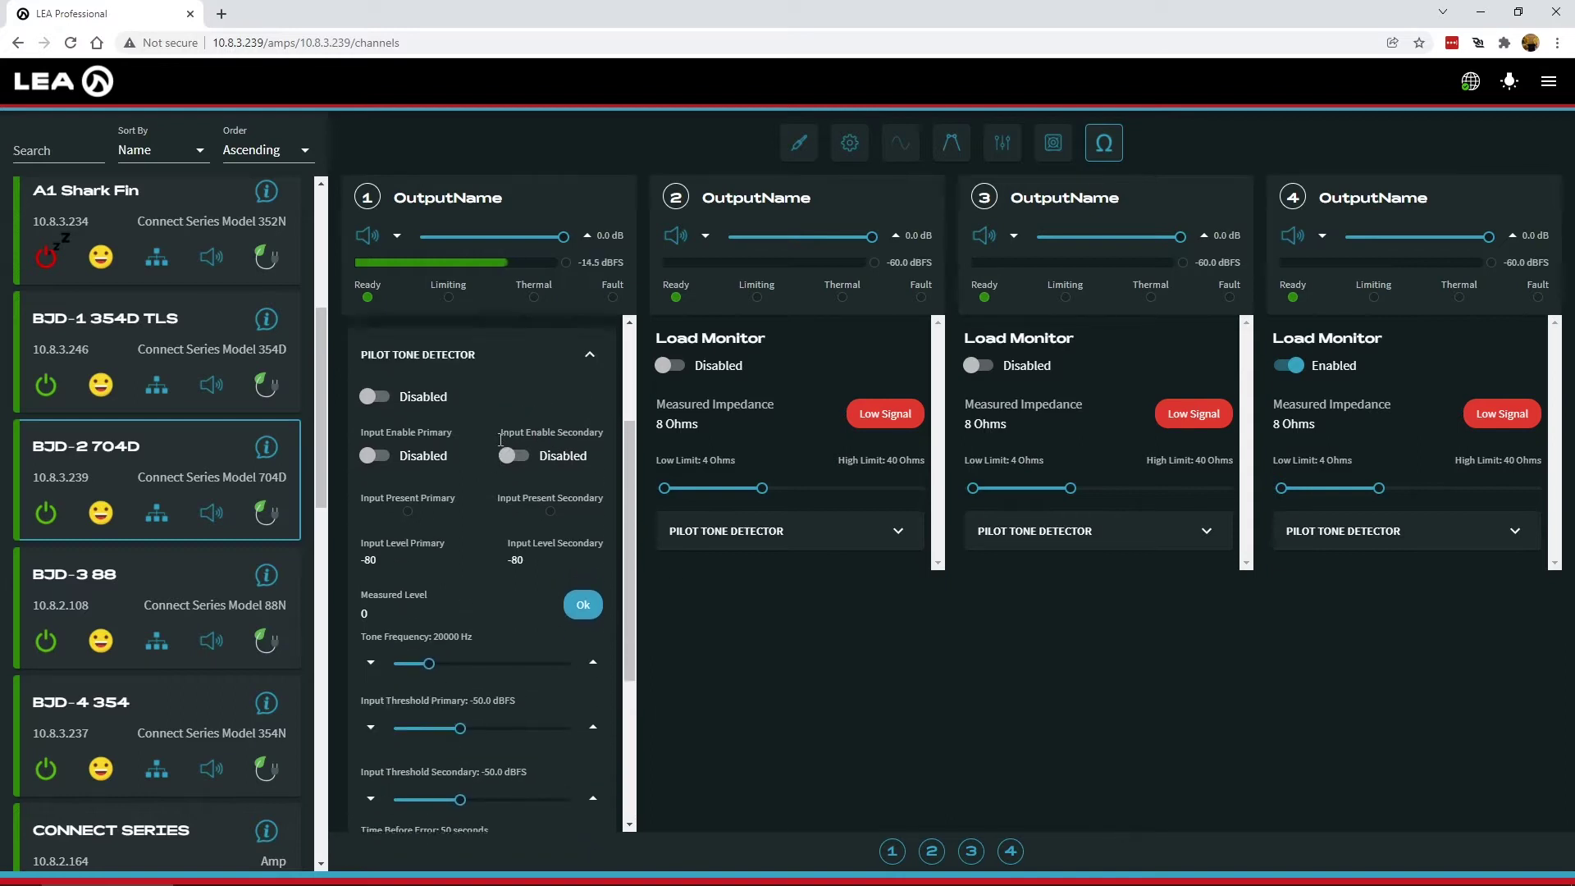
pyautogui.scroll(1, 496, 435)
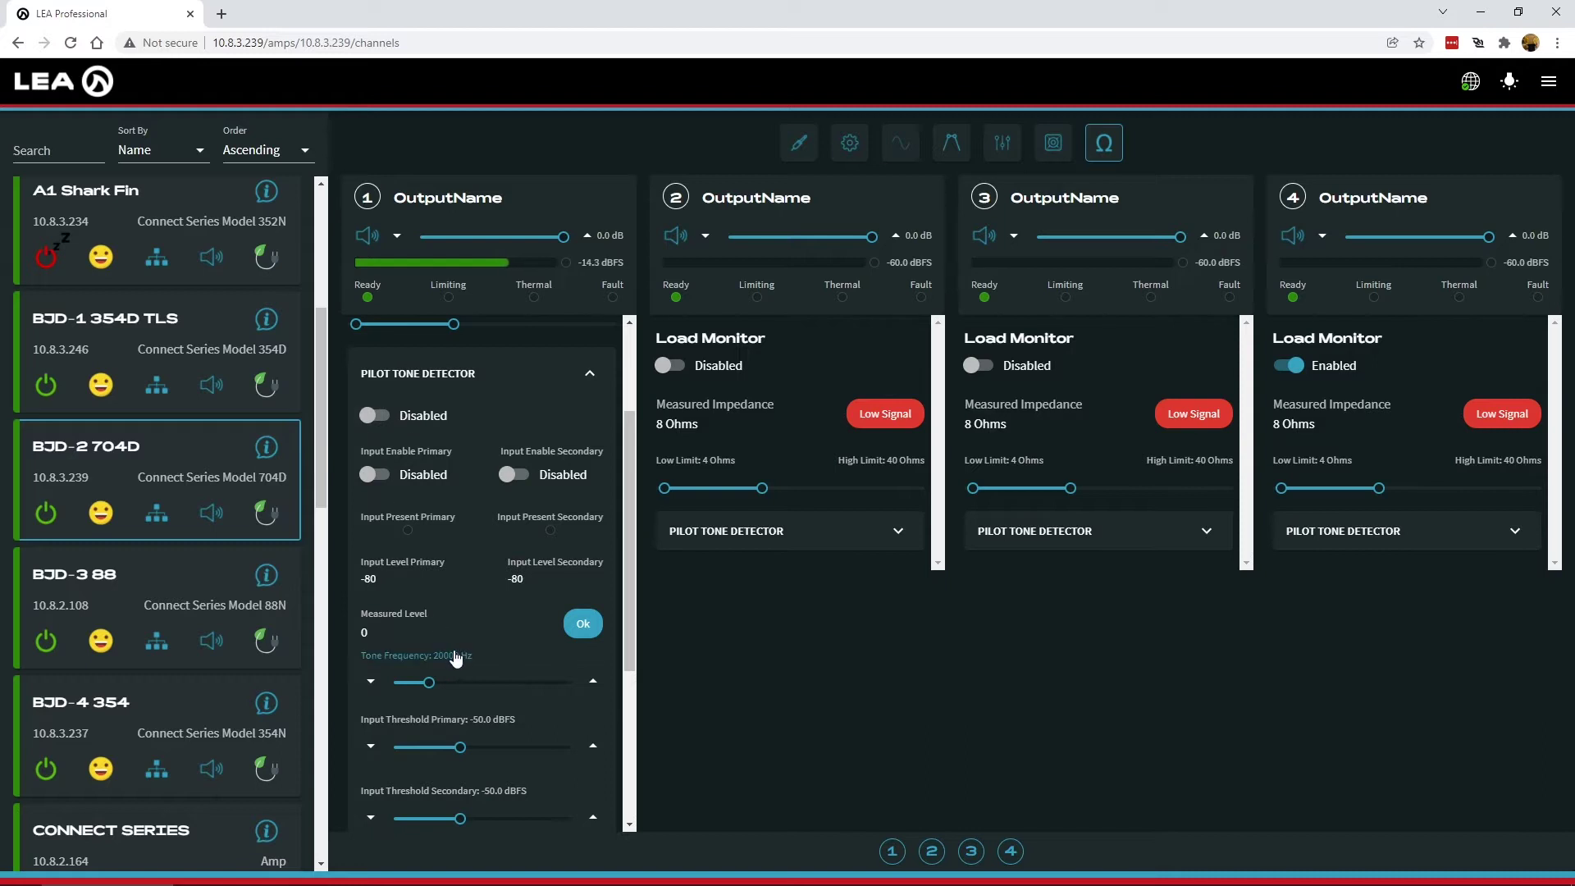
pyautogui.click(376, 415)
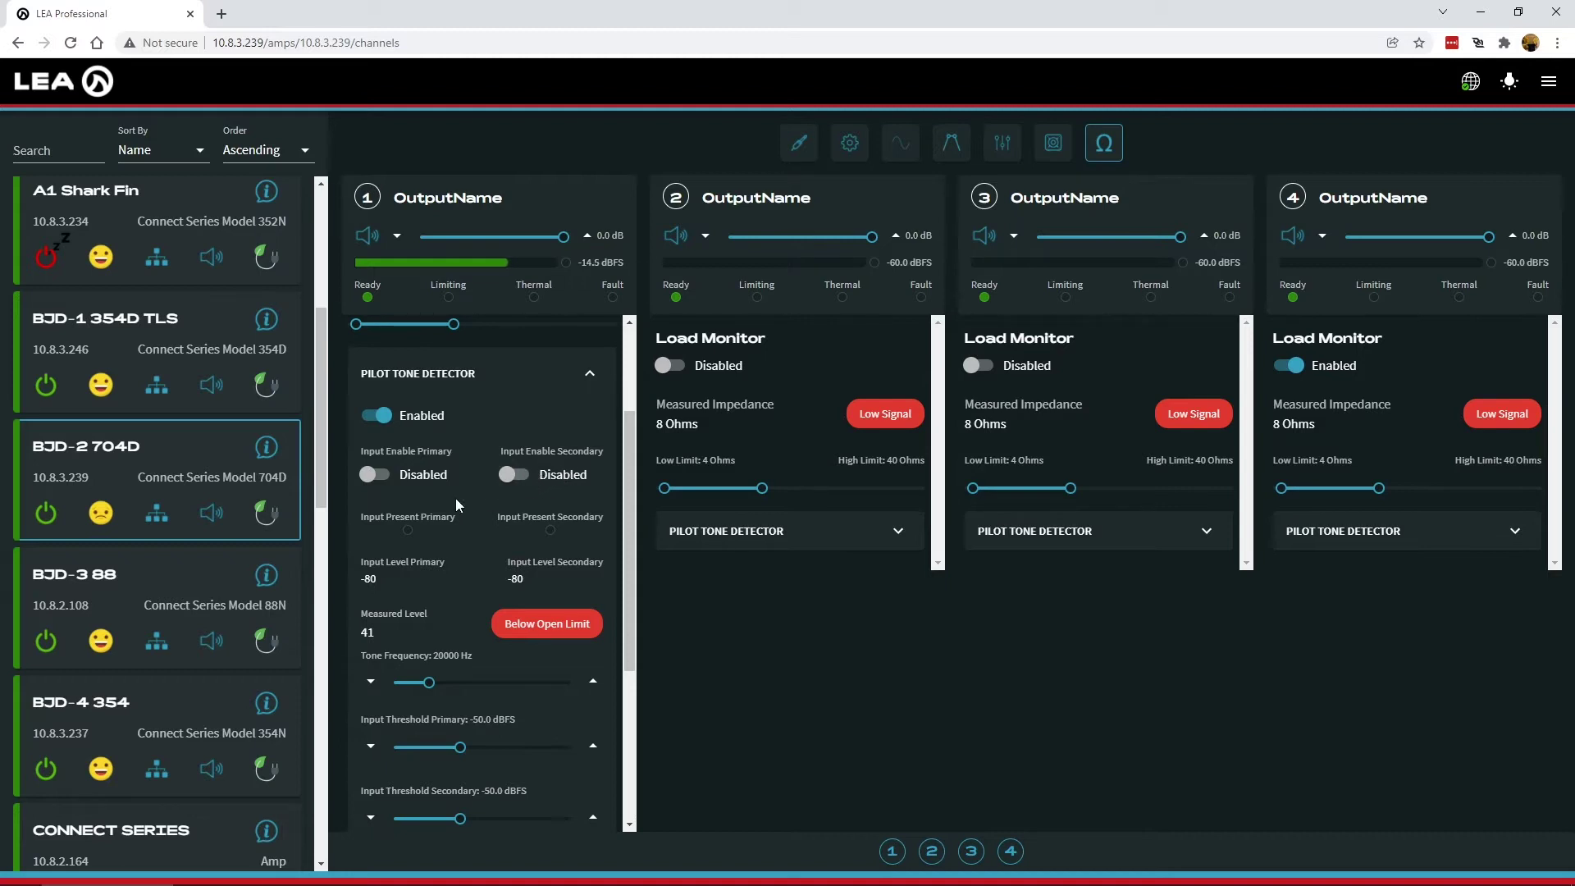
pyautogui.click(373, 476)
pyautogui.scroll(-1, 407, 593)
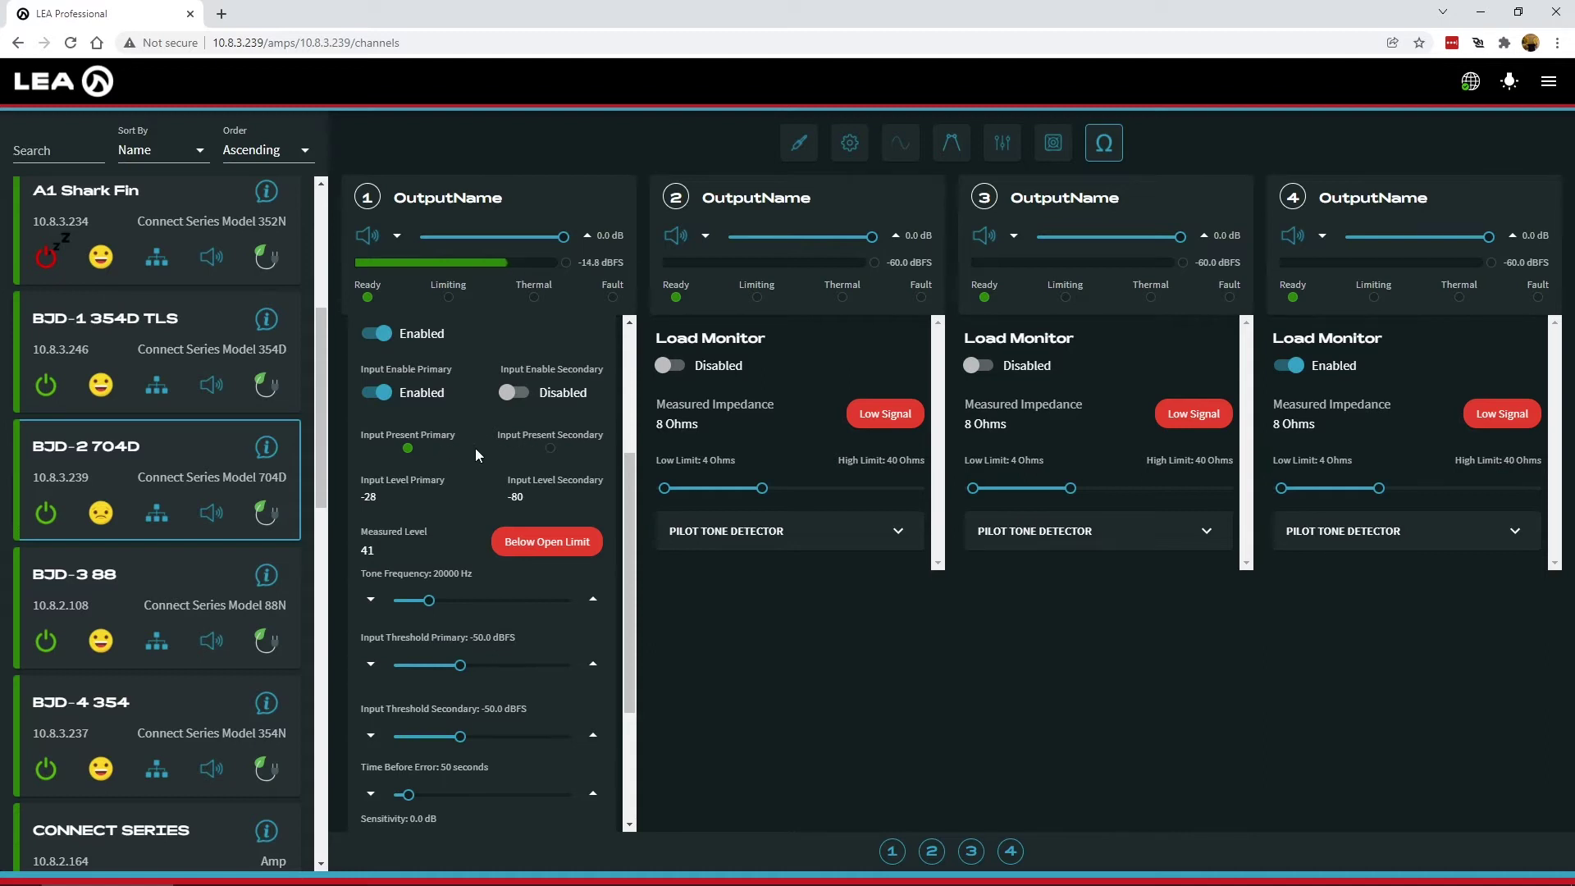
# Set channel 1's pilot tone open limit to 40 mA and its short limit to 50 mA
pyautogui.scroll(-1, 472, 447)
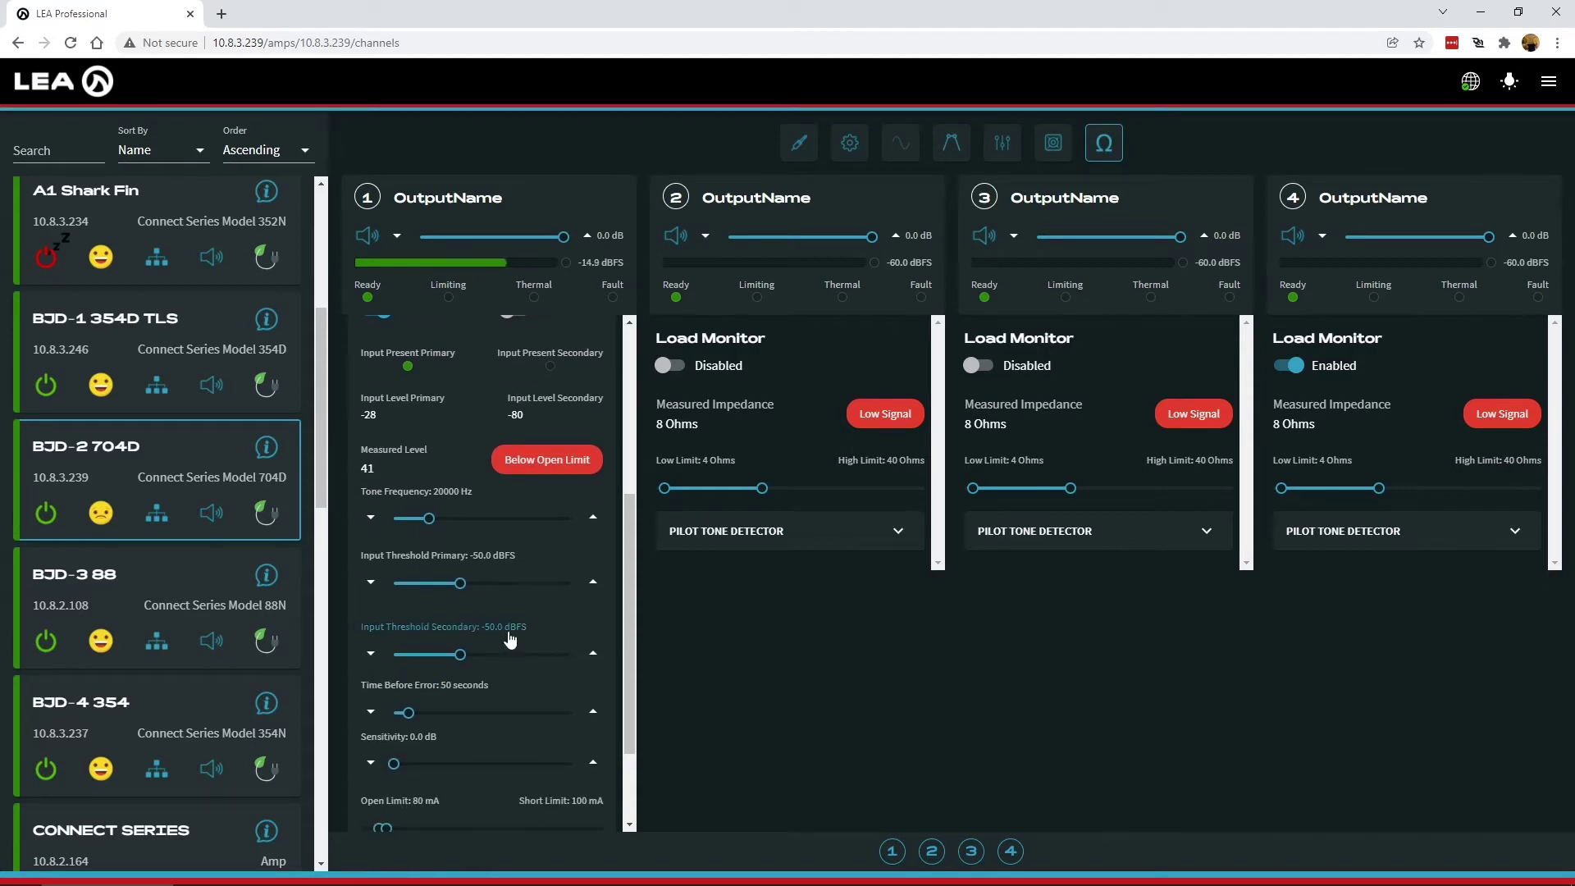
pyautogui.scroll(1, 488, 602)
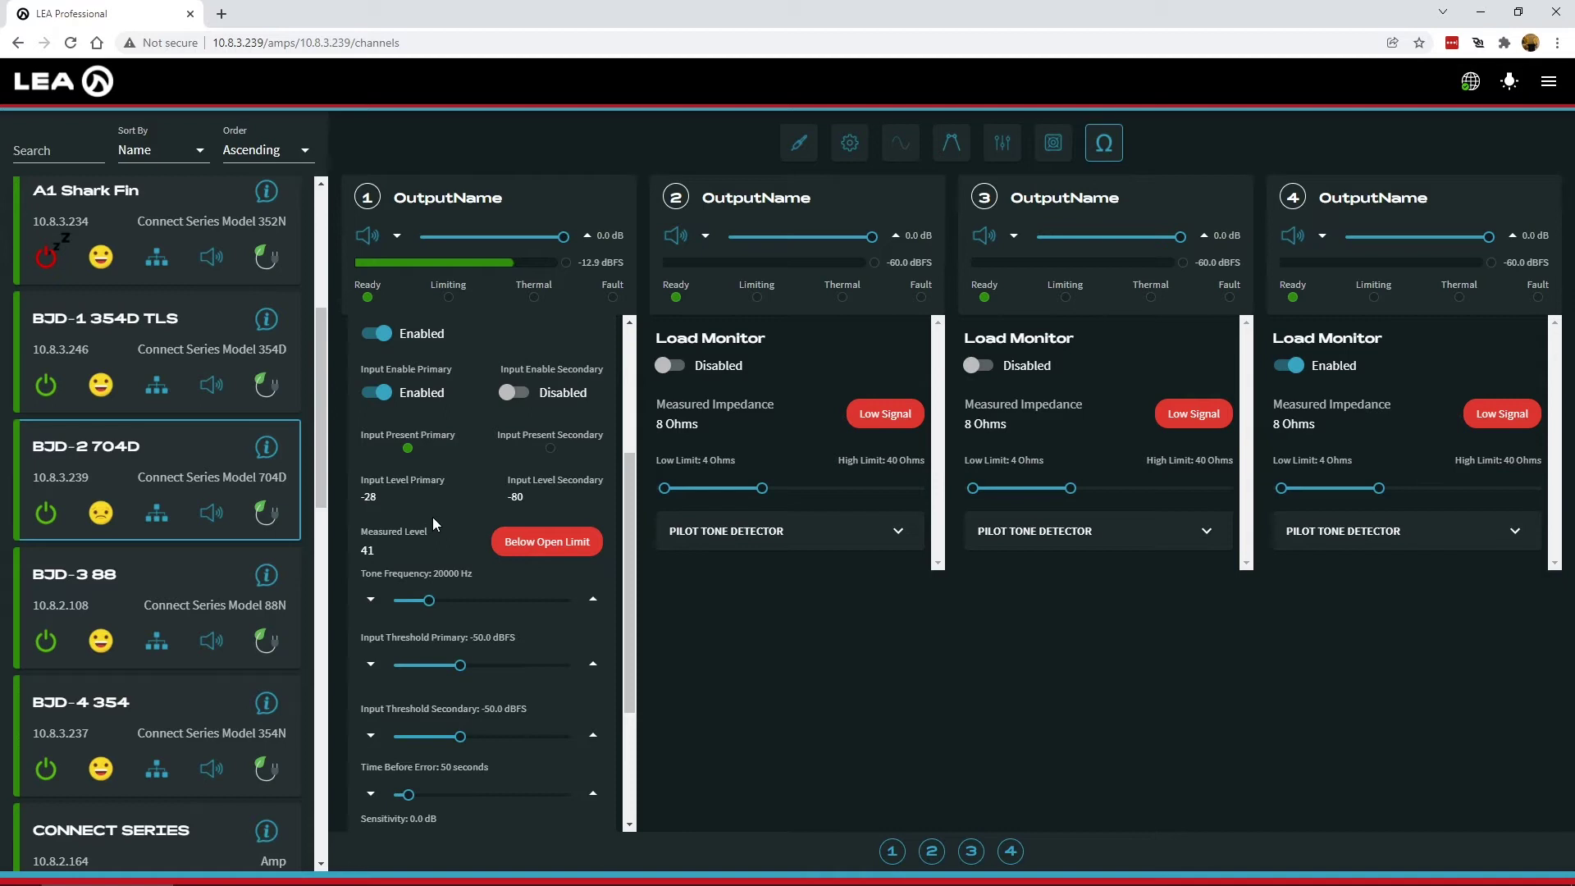
pyautogui.scroll(-2, 433, 515)
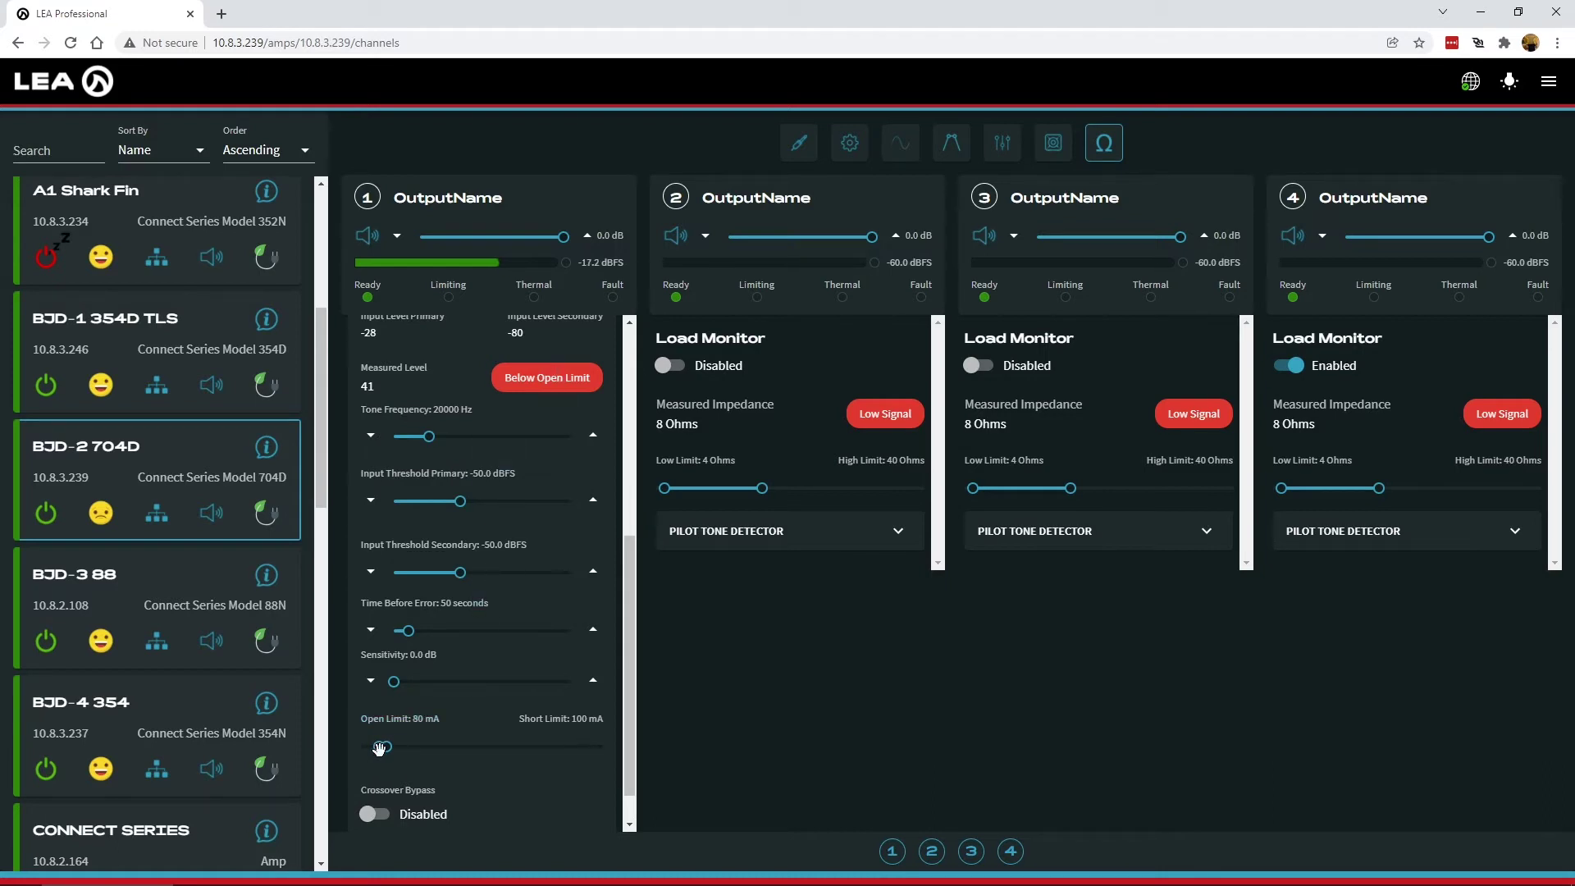
pyautogui.moveTo(379, 748); pyautogui.dragTo(359, 756)
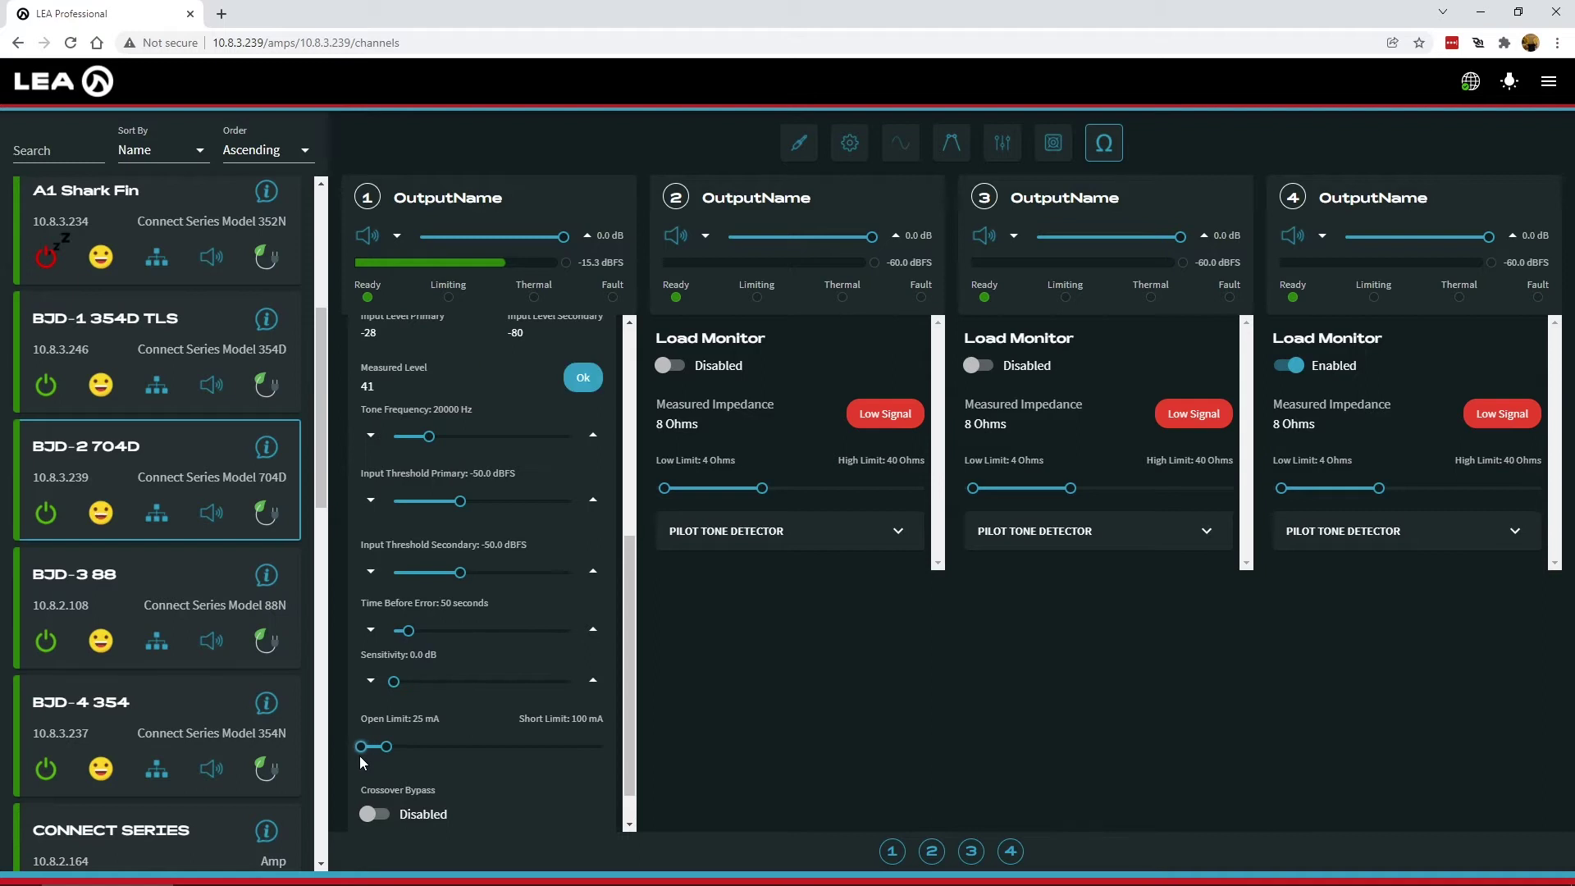
pyautogui.click(408, 726)
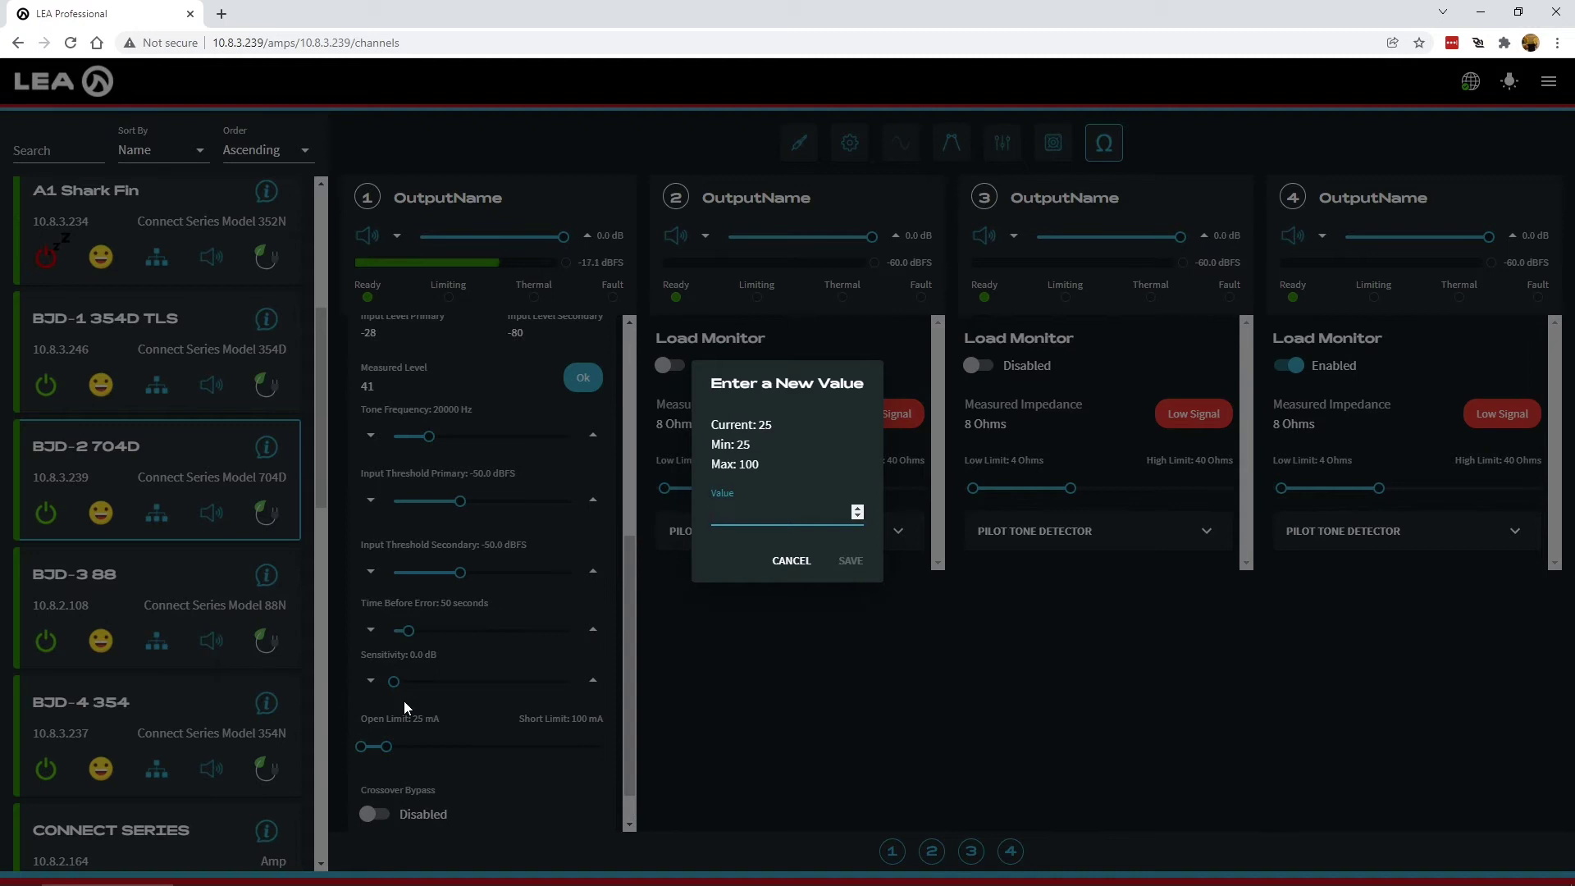
pyautogui.write('40')
pyautogui.press('Return')
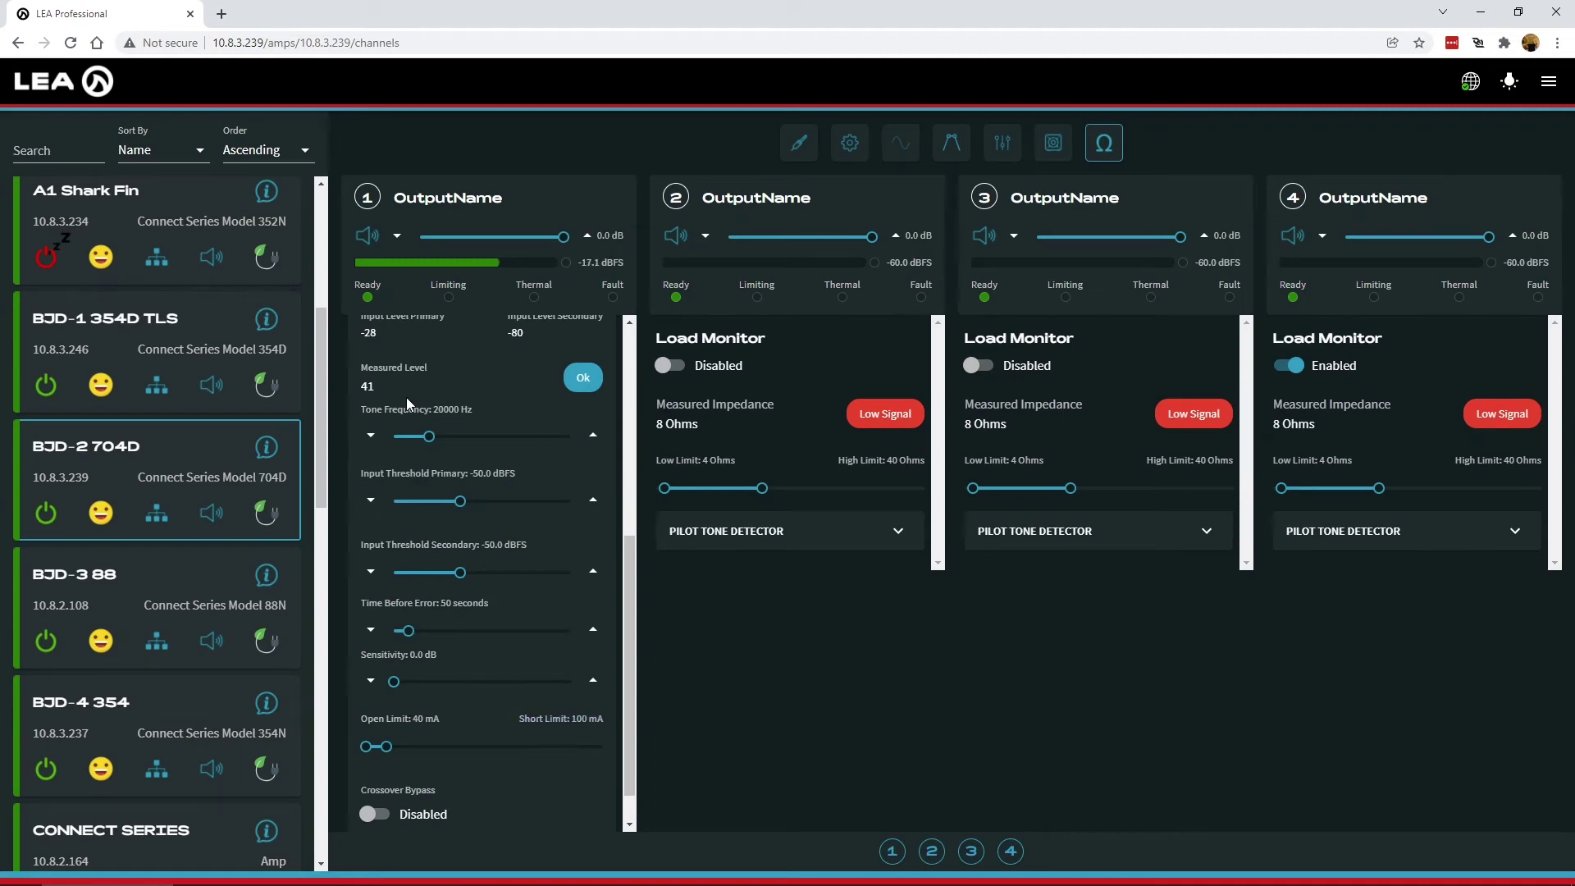
pyautogui.click(568, 719)
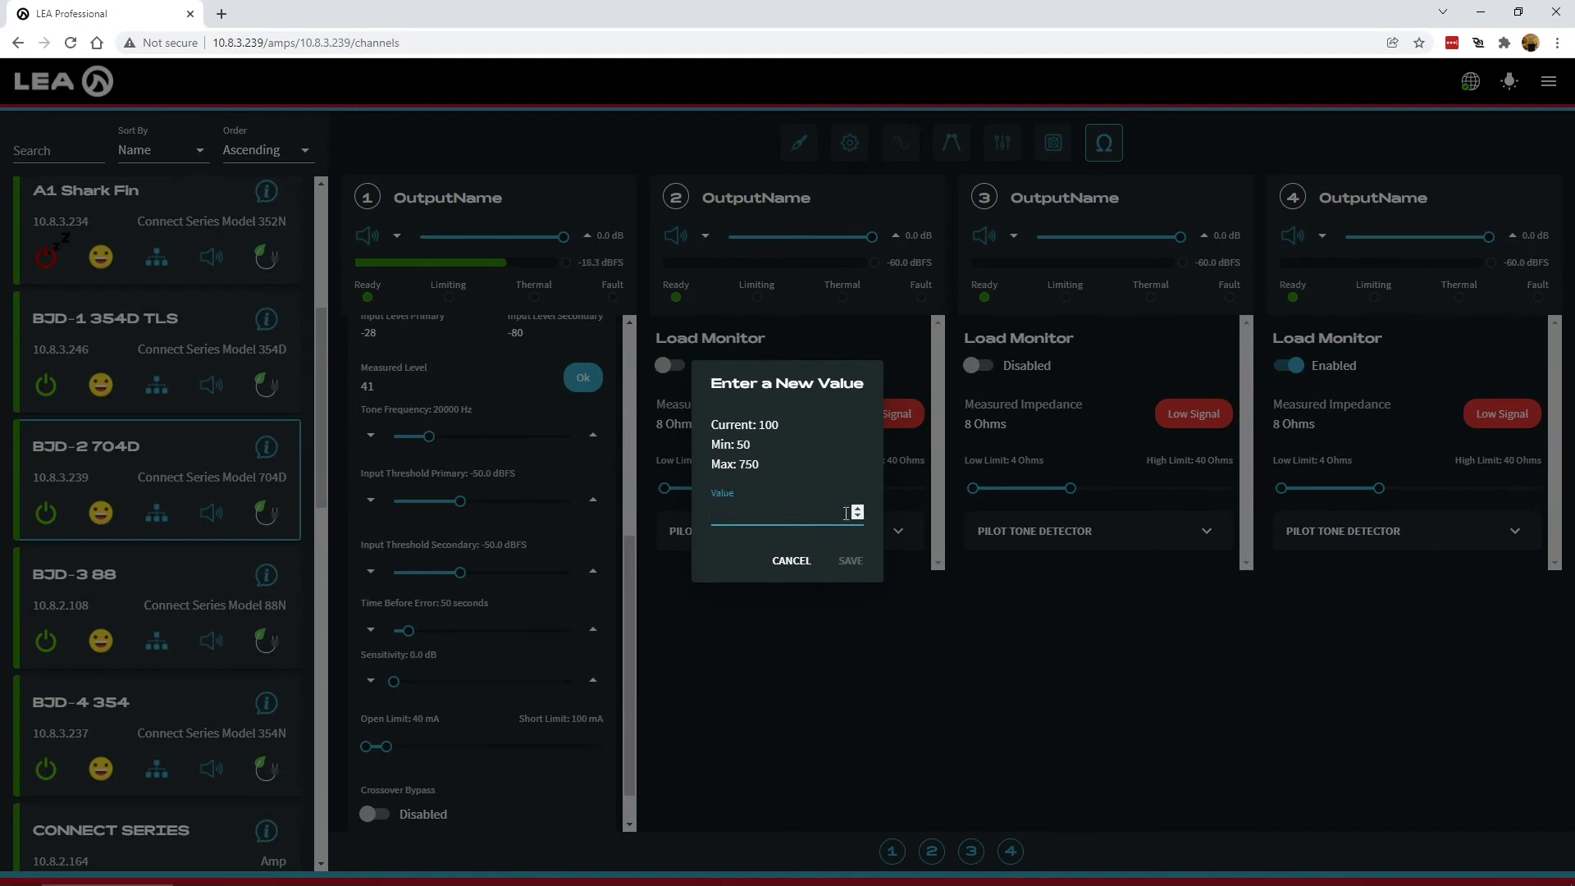
pyautogui.write('50')
pyautogui.press('Return')
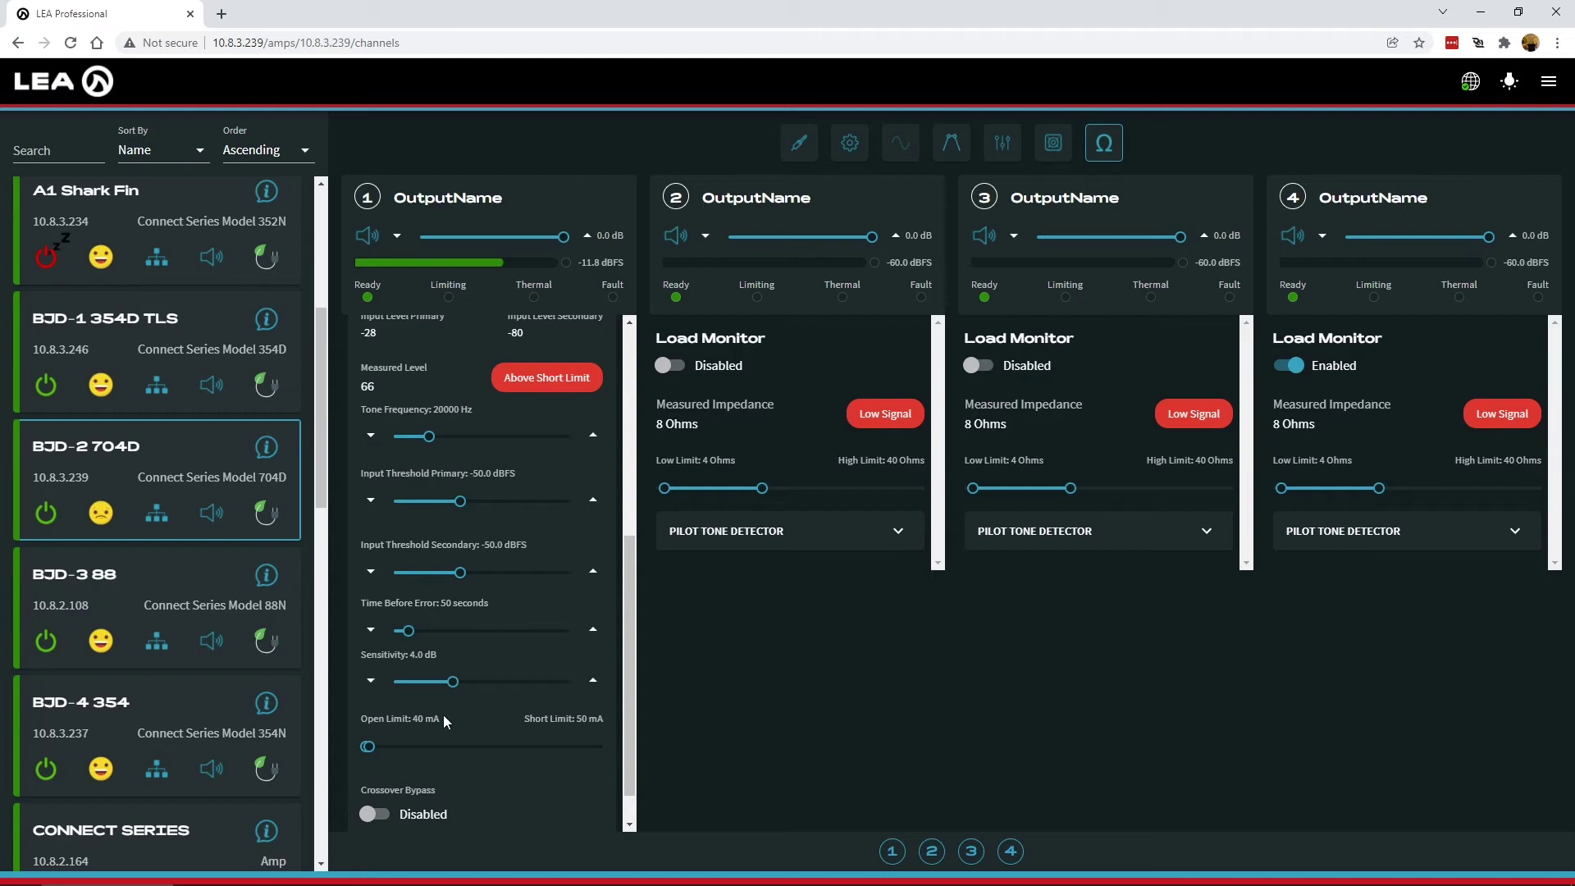
# Set channel 1's pilot tone limits to 67 mA short and 65 mA open, with a time before error of 1 second
pyautogui.click(530, 720)
pyautogui.write('67')
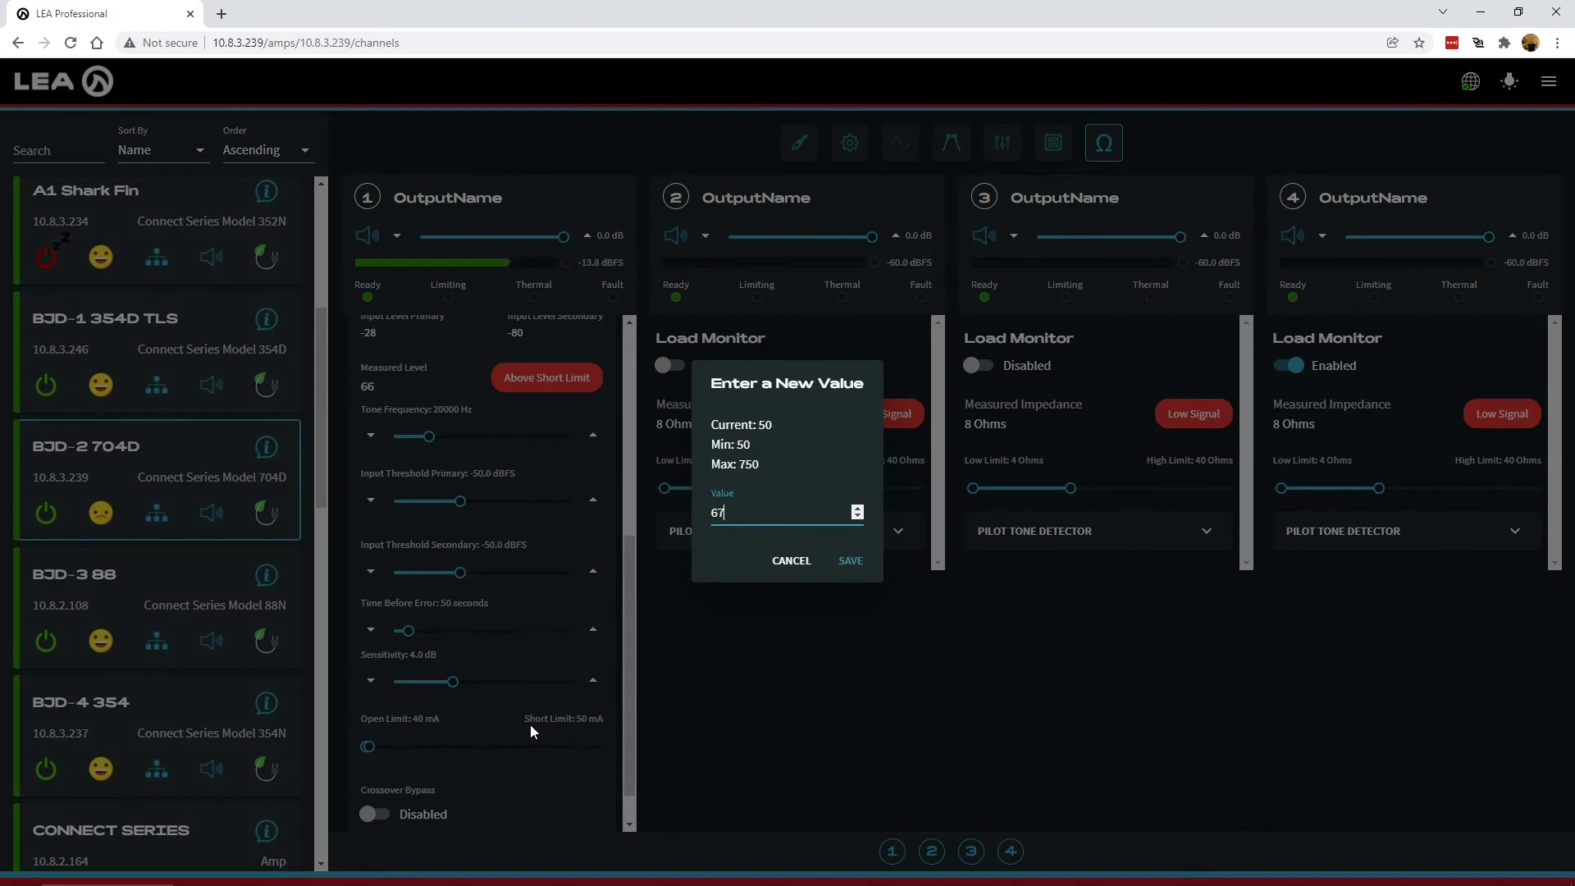
pyautogui.press('Return')
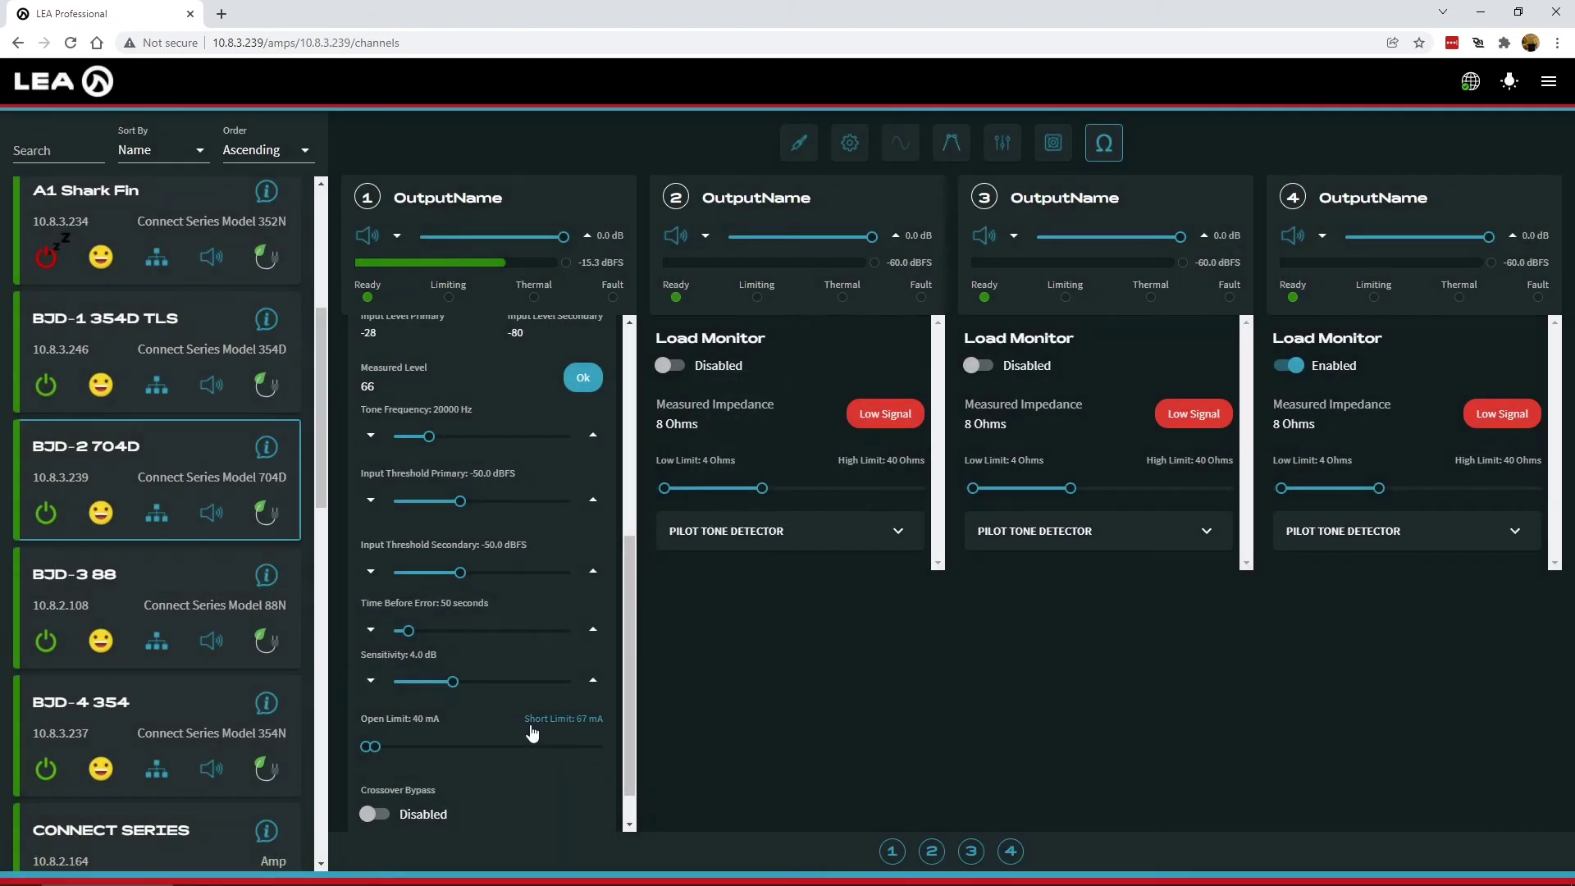
pyautogui.click(433, 717)
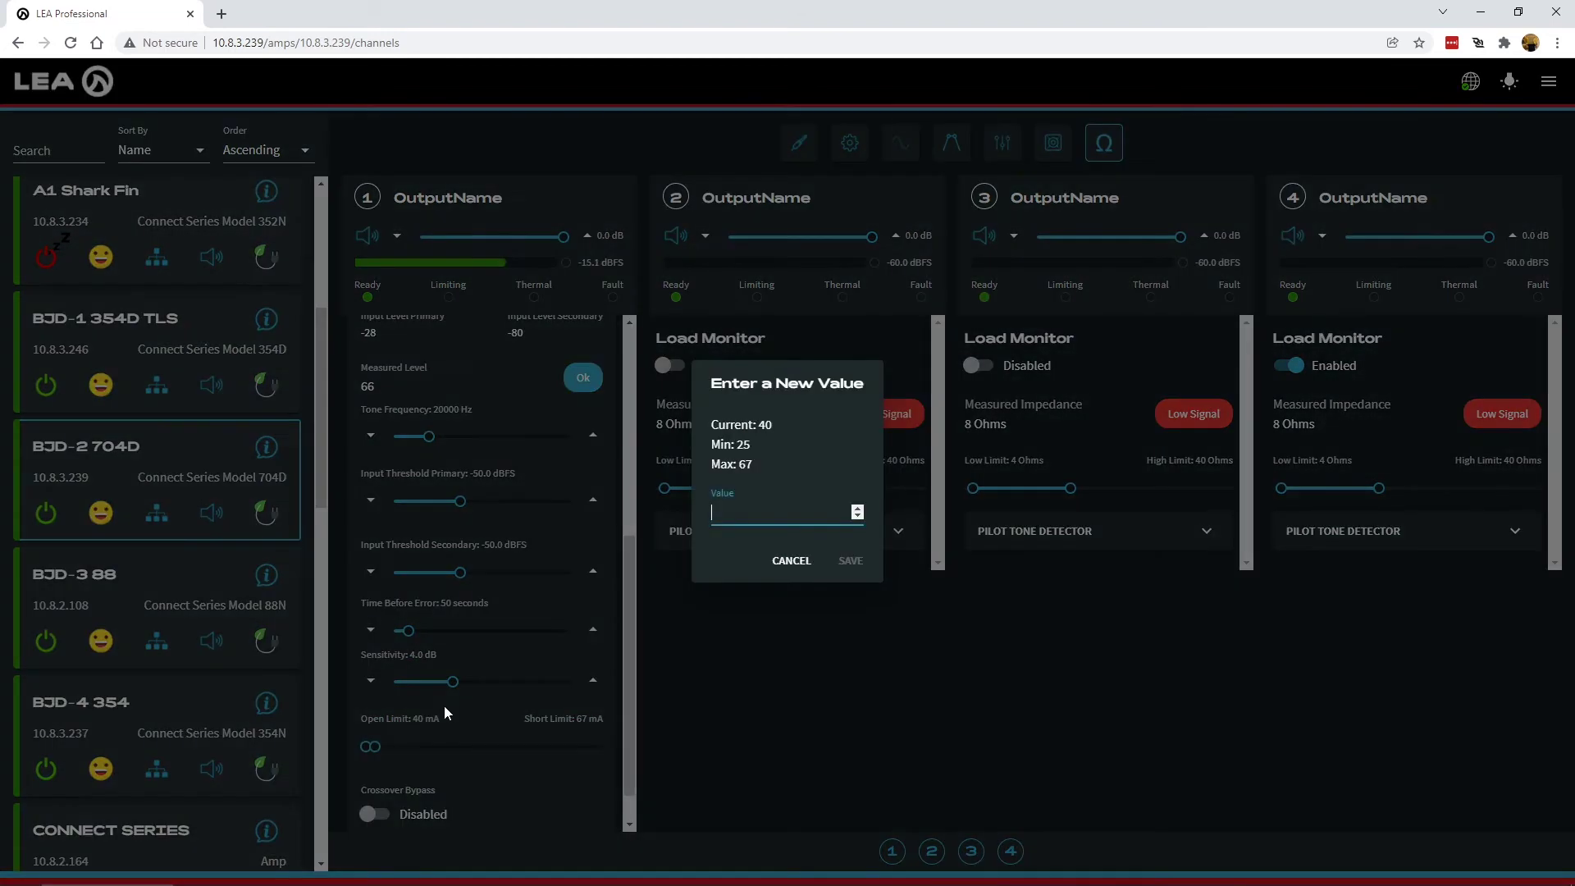
pyautogui.write('65')
pyautogui.press('Return')
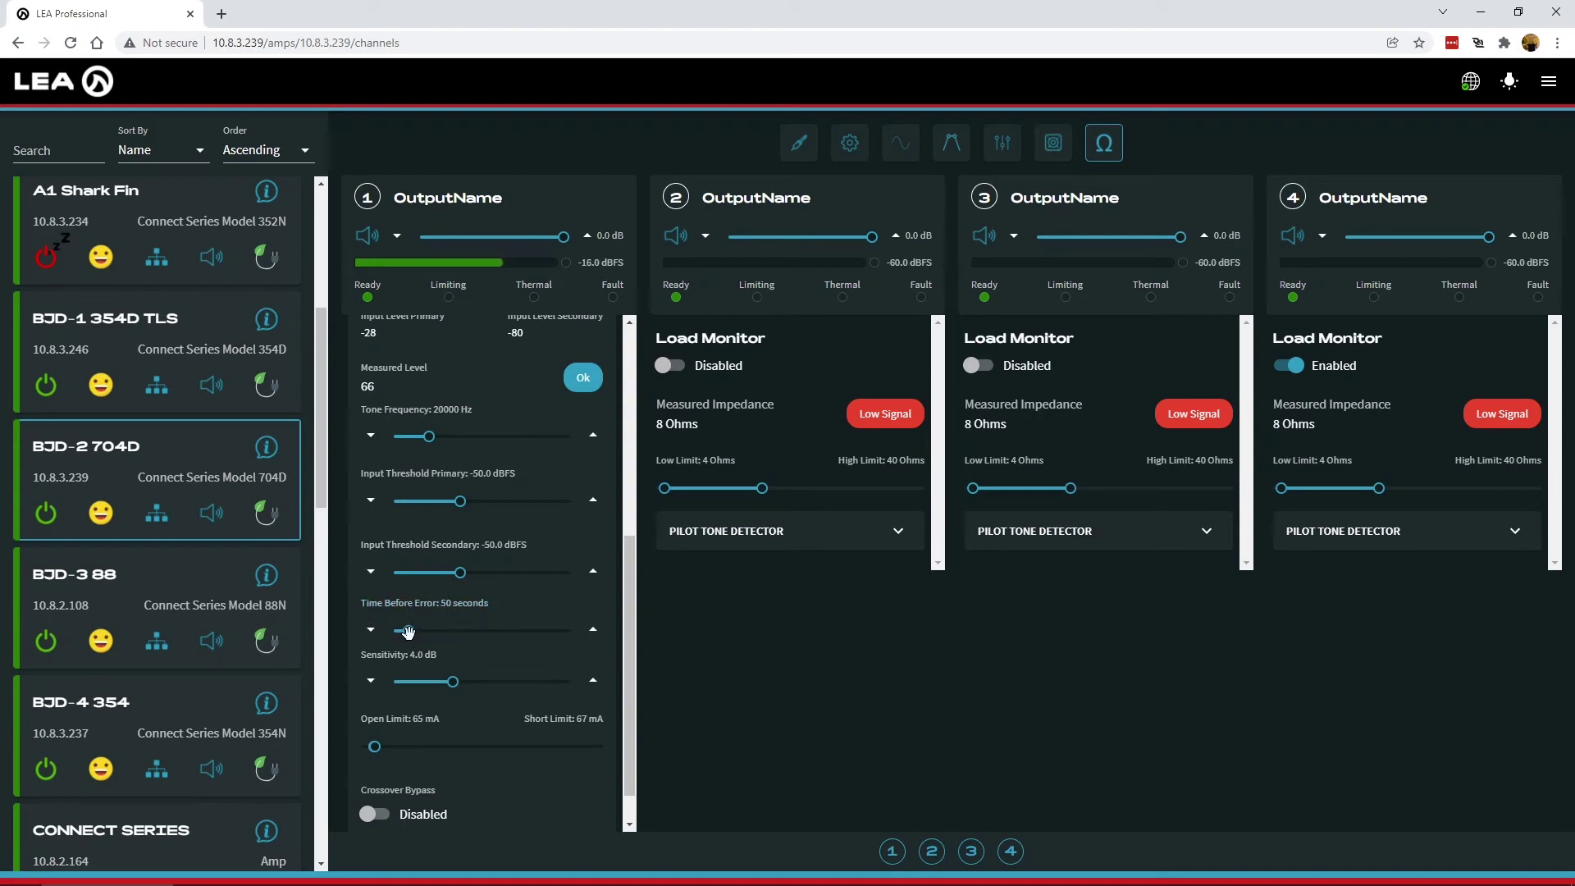
pyautogui.moveTo(409, 628); pyautogui.dragTo(394, 629)
# Enable channel 1's low pass crossover filter as Linkwitz-Riley 48dB/oct at 19000 Hz
pyautogui.click(953, 145)
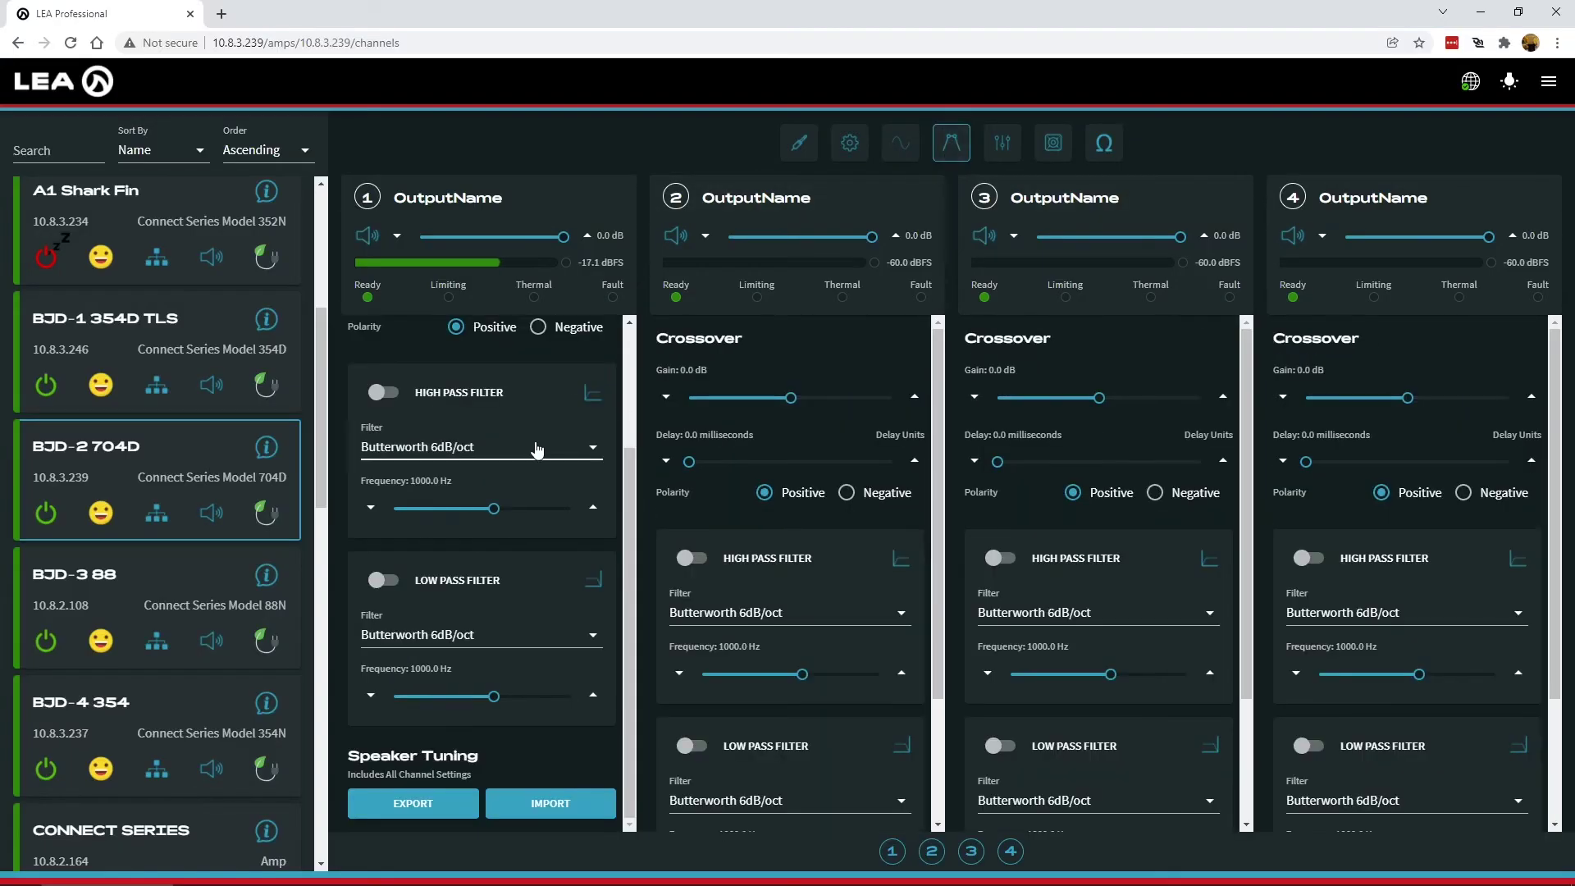
pyautogui.click(384, 580)
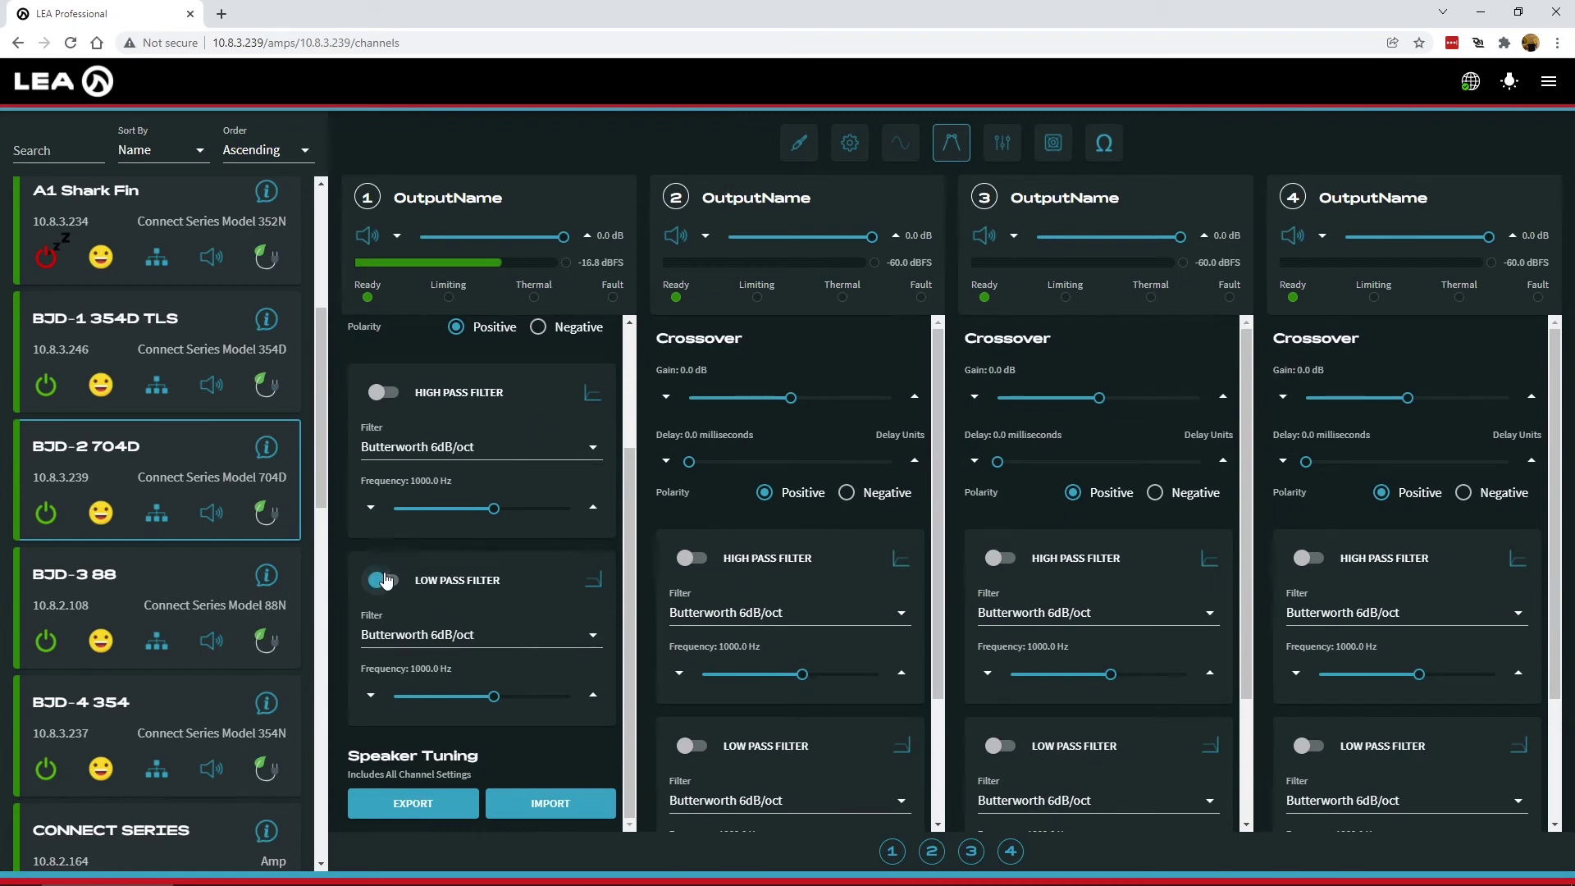
pyautogui.click(483, 637)
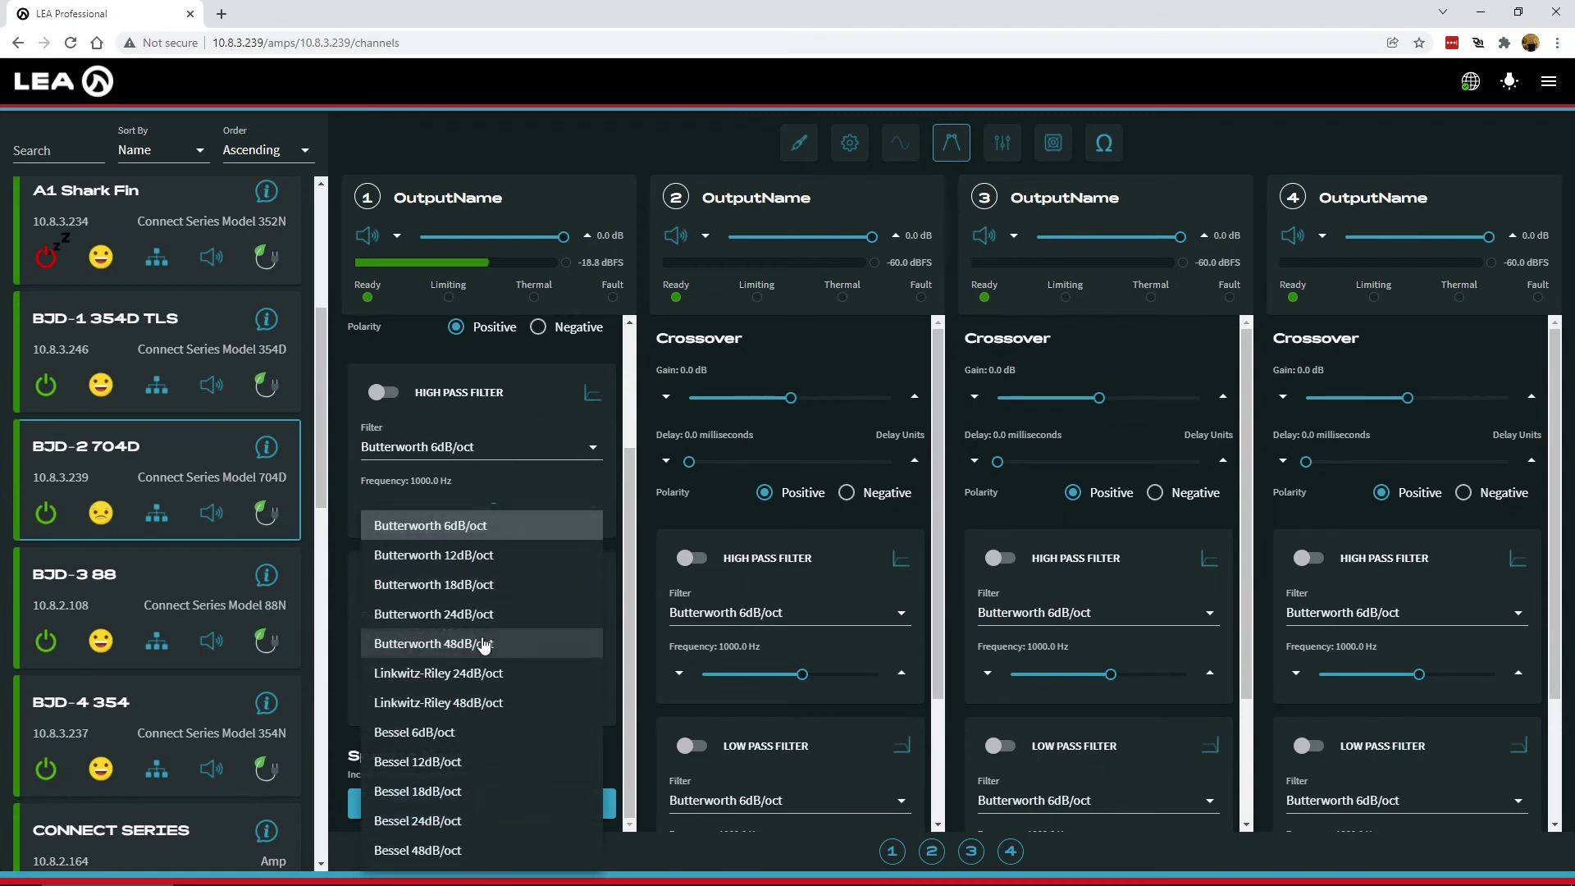
pyautogui.click(487, 701)
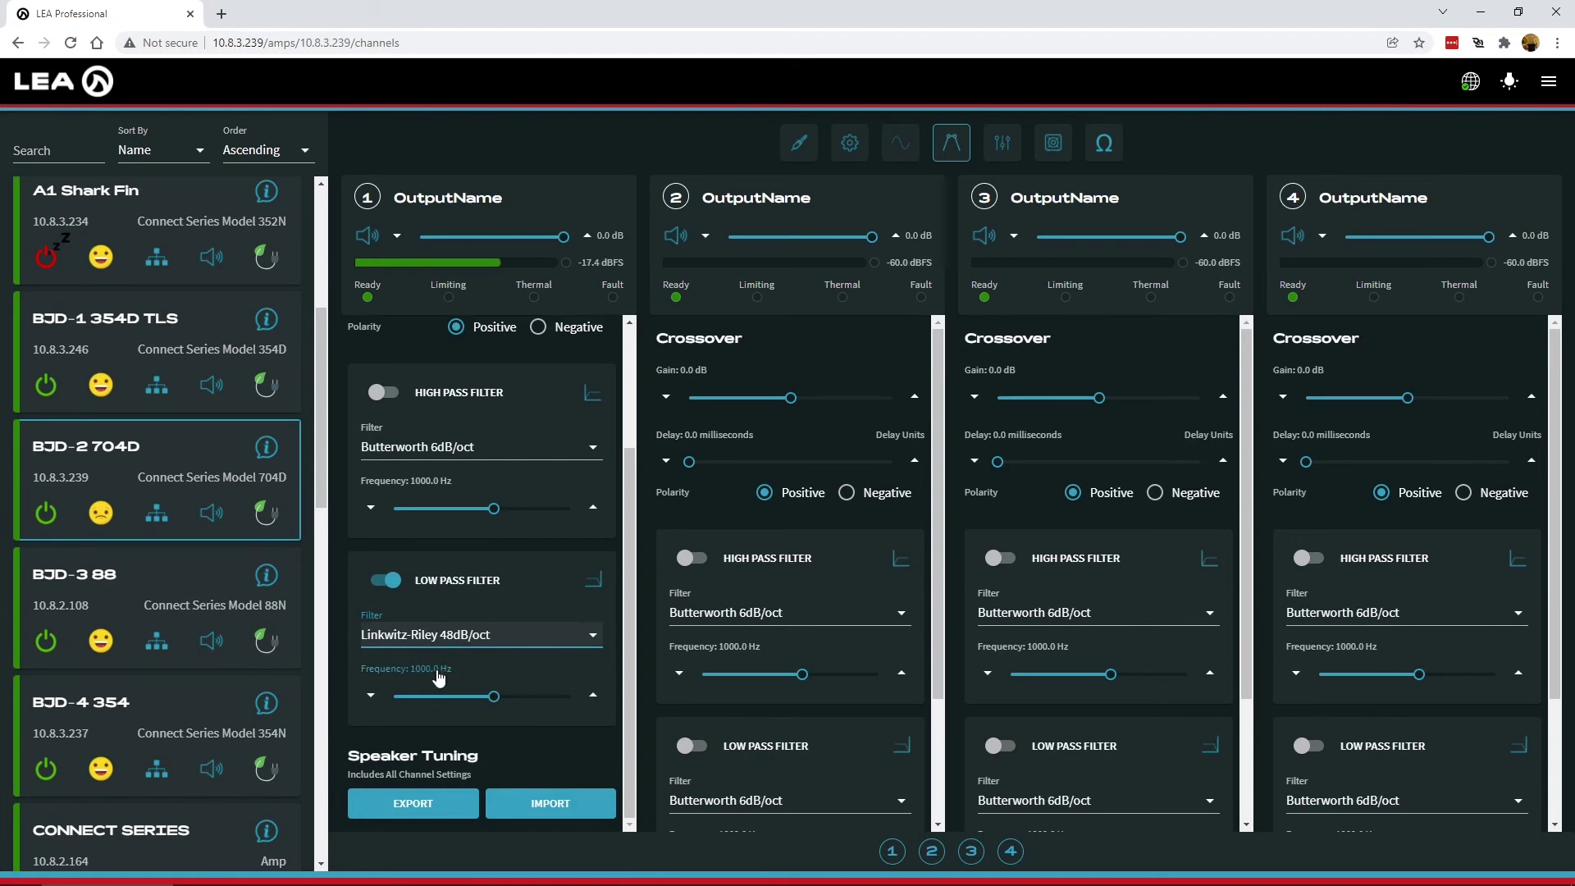
pyautogui.click(455, 672)
pyautogui.write('19000')
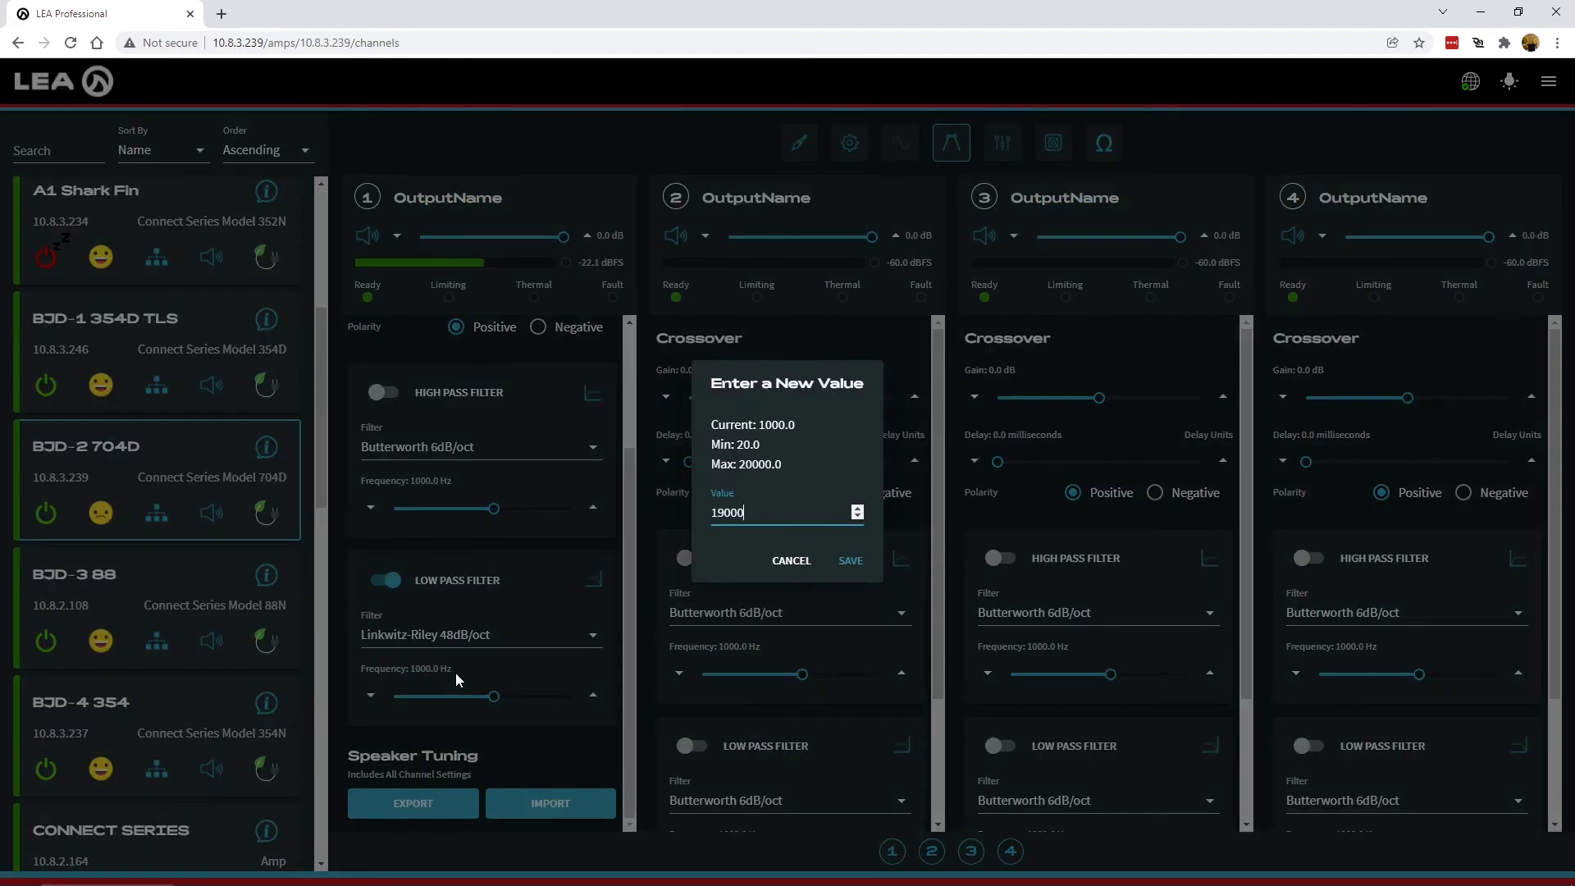
pyautogui.press('Return')
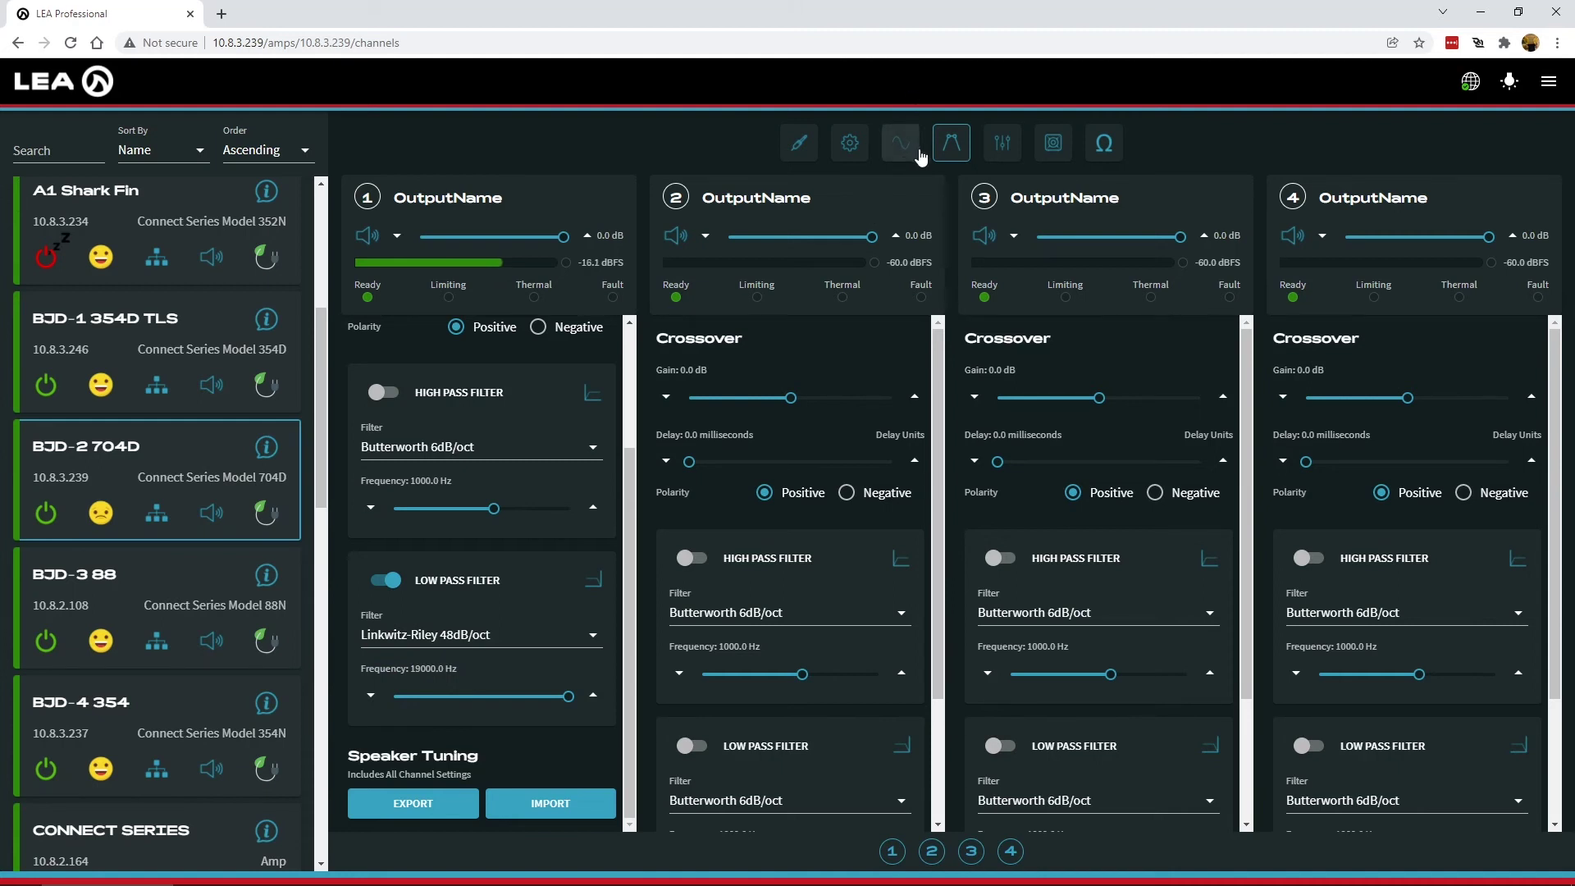
# Check the measured level in channel 1's pilot tone detector
pyautogui.click(1050, 145)
pyautogui.click(1103, 143)
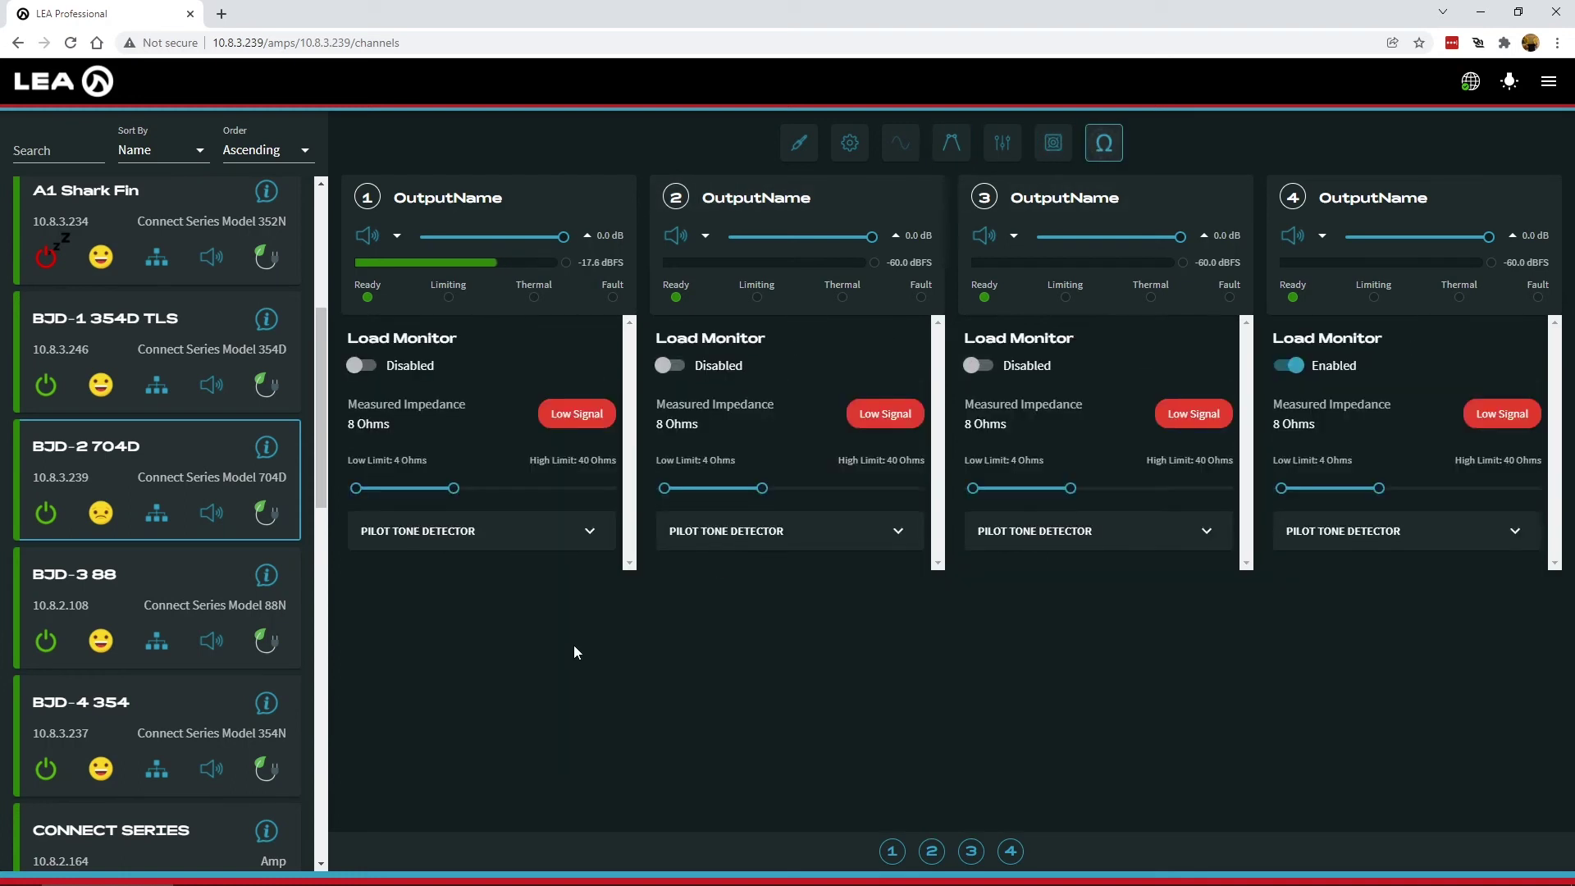
pyautogui.click(586, 525)
pyautogui.scroll(-2, 503, 505)
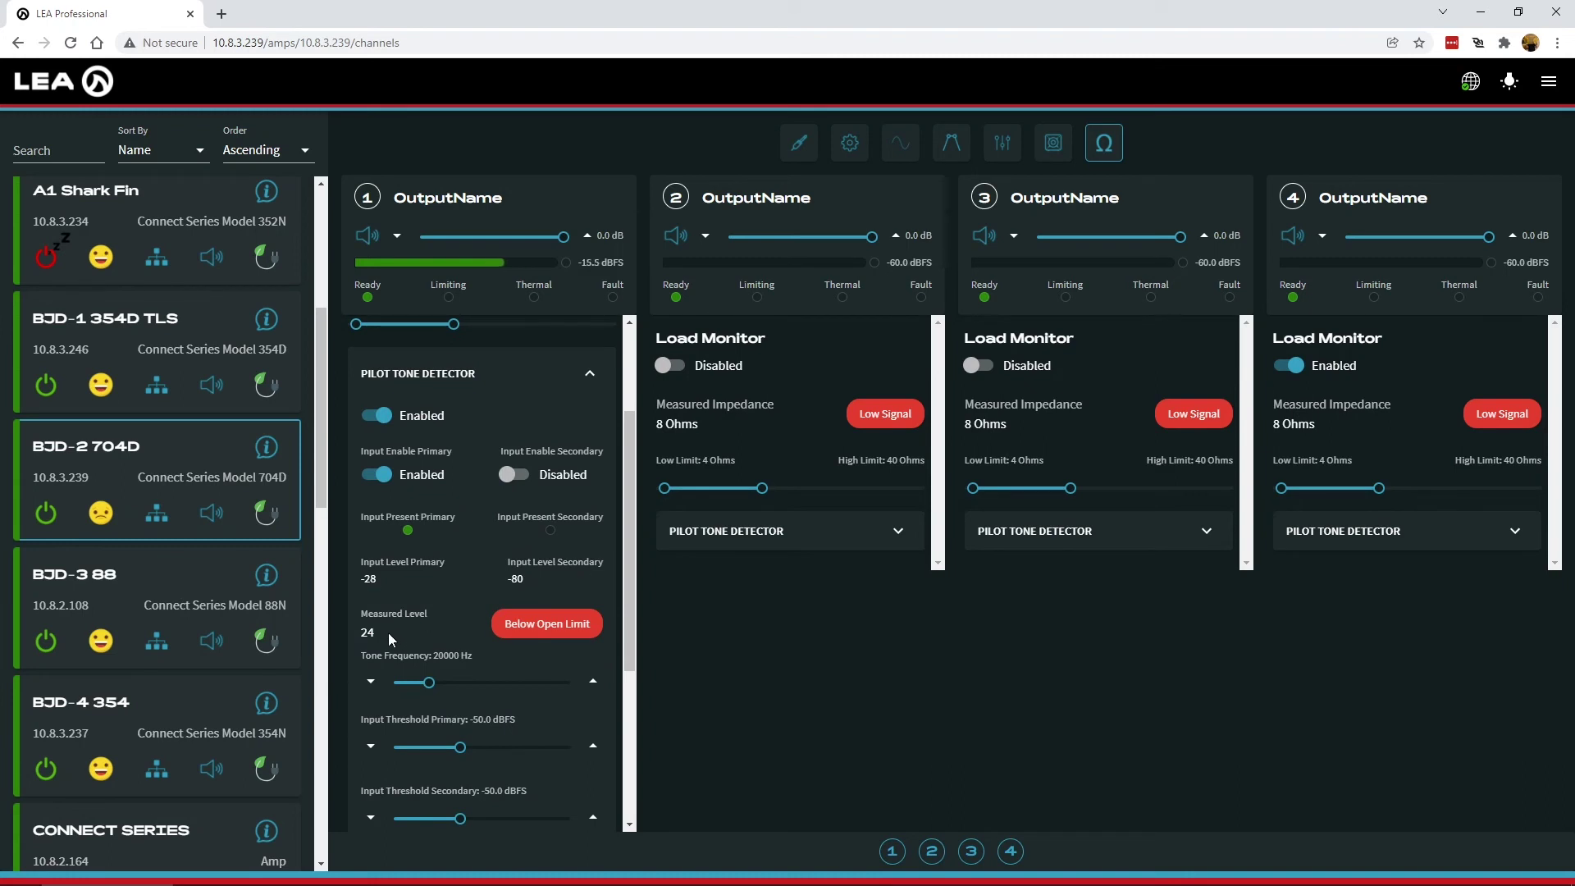
# Set the signal generator to a 20000 Hz tone and enable it for output 1
pyautogui.click(900, 143)
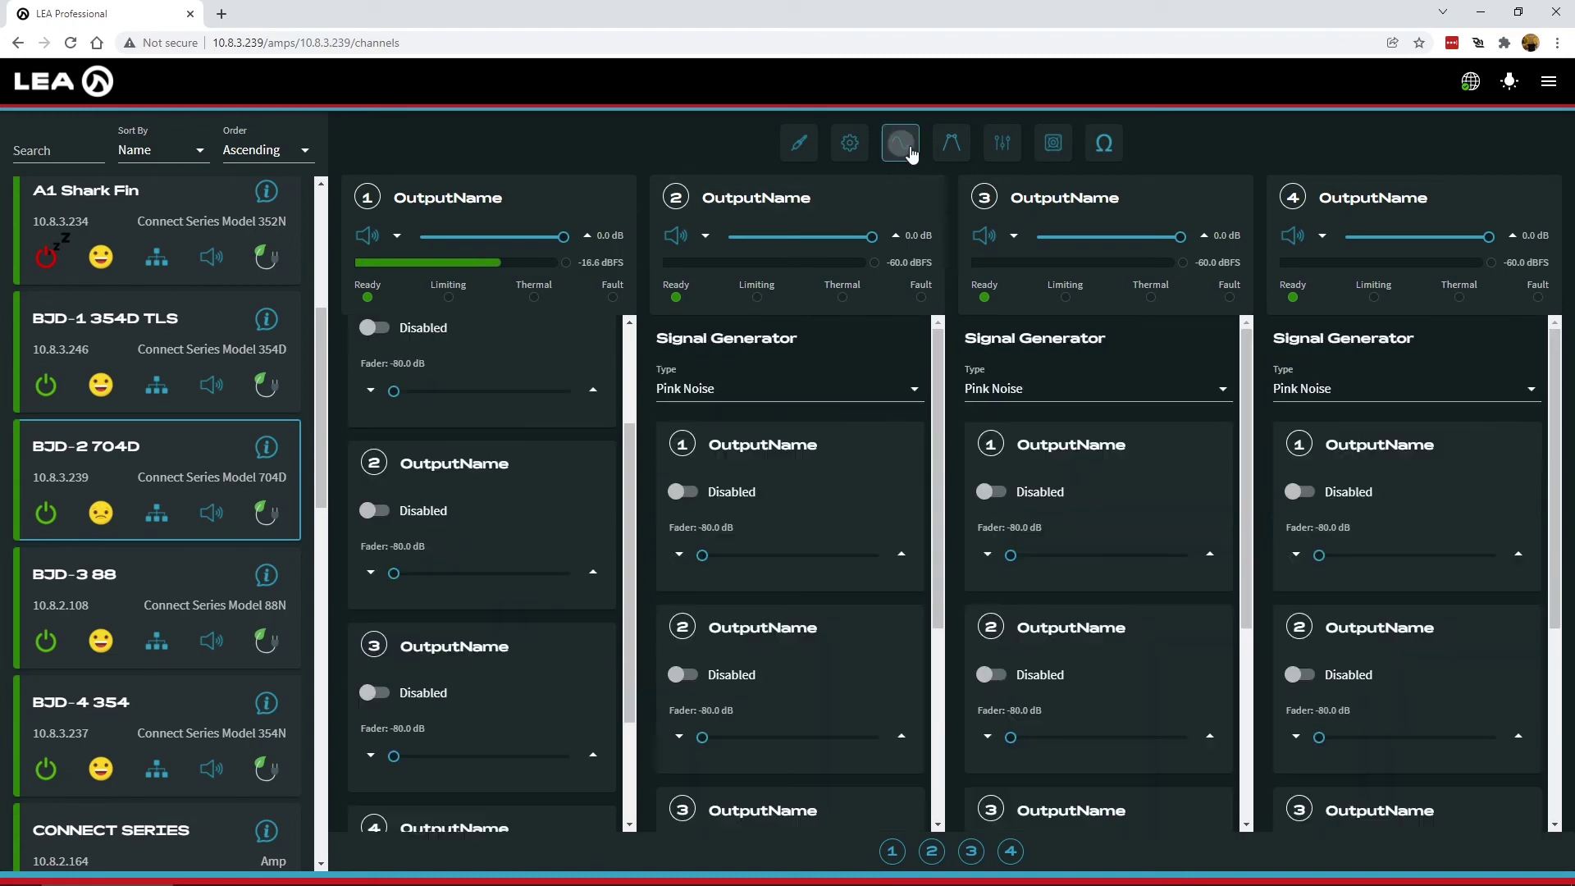
pyautogui.scroll(2, 484, 512)
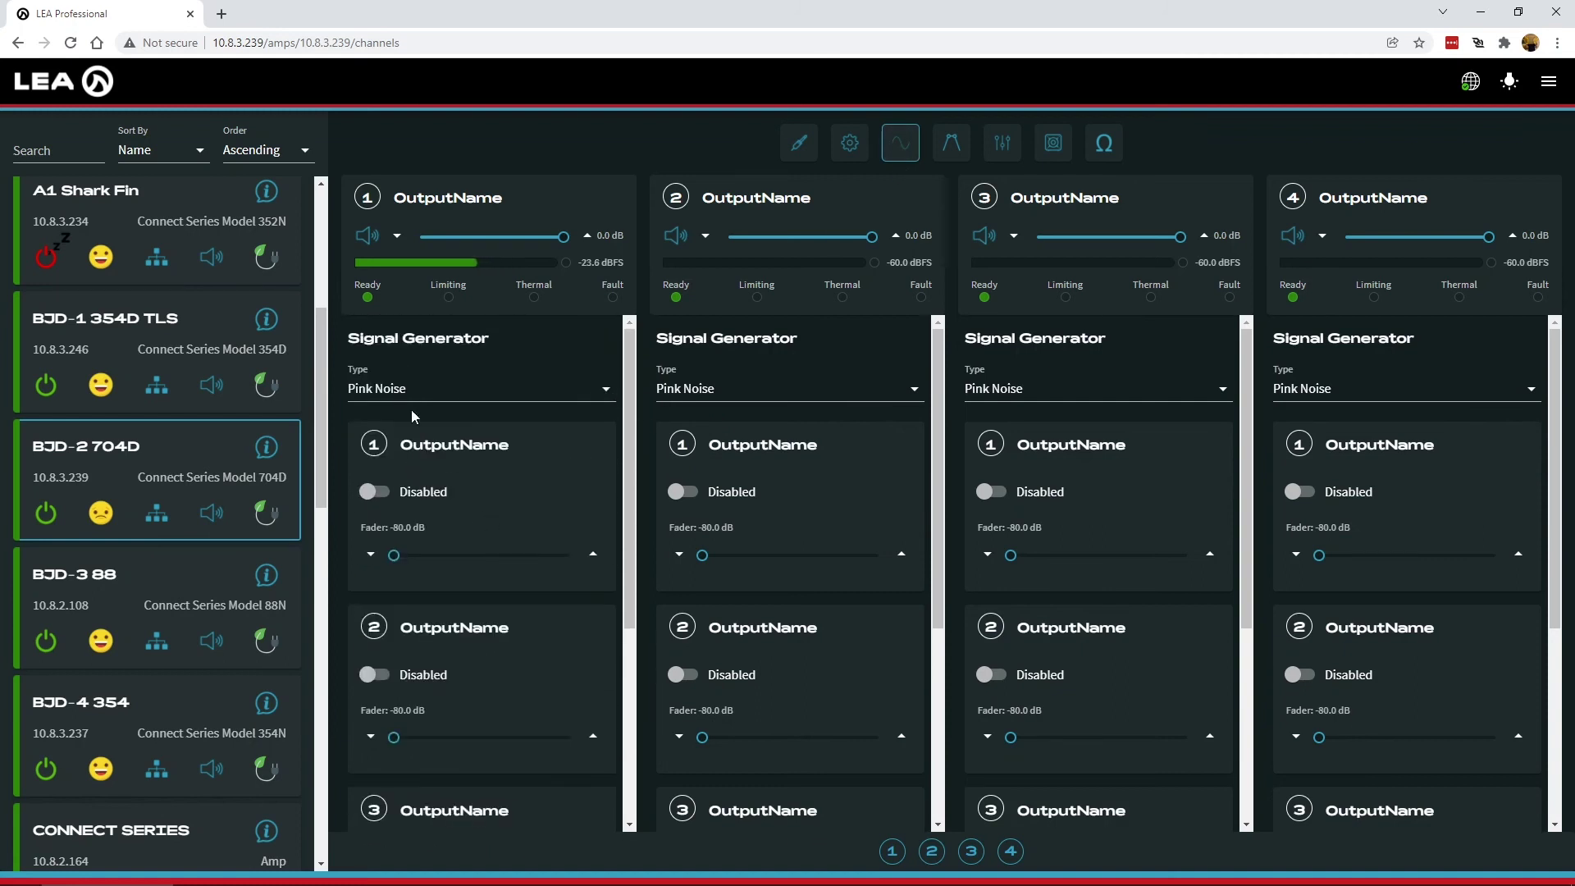
pyautogui.click(414, 388)
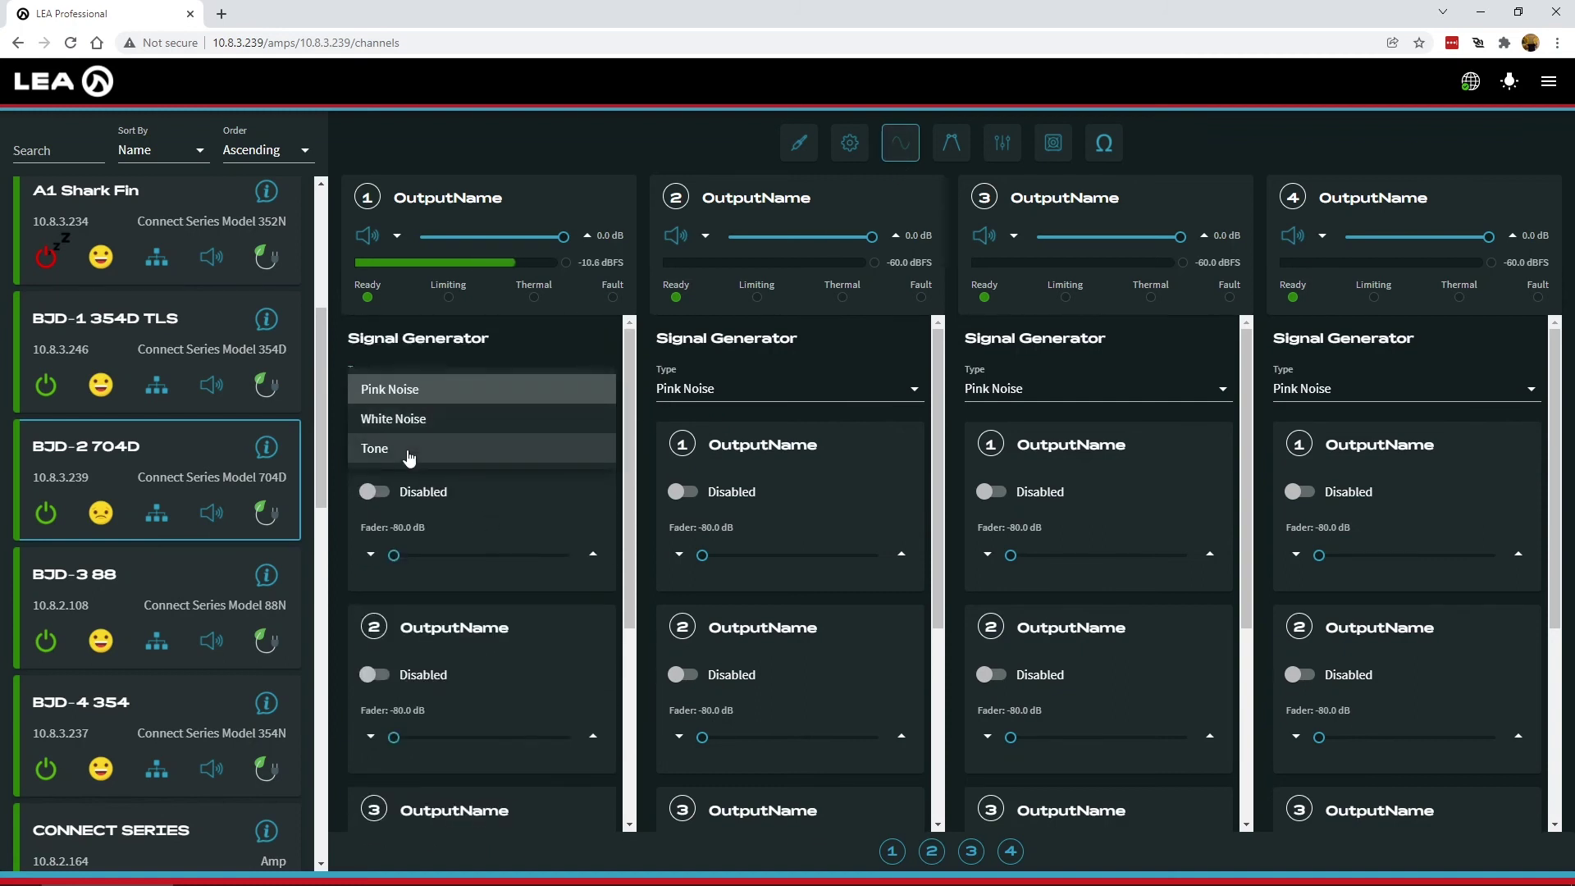
pyautogui.click(409, 452)
pyautogui.click(412, 430)
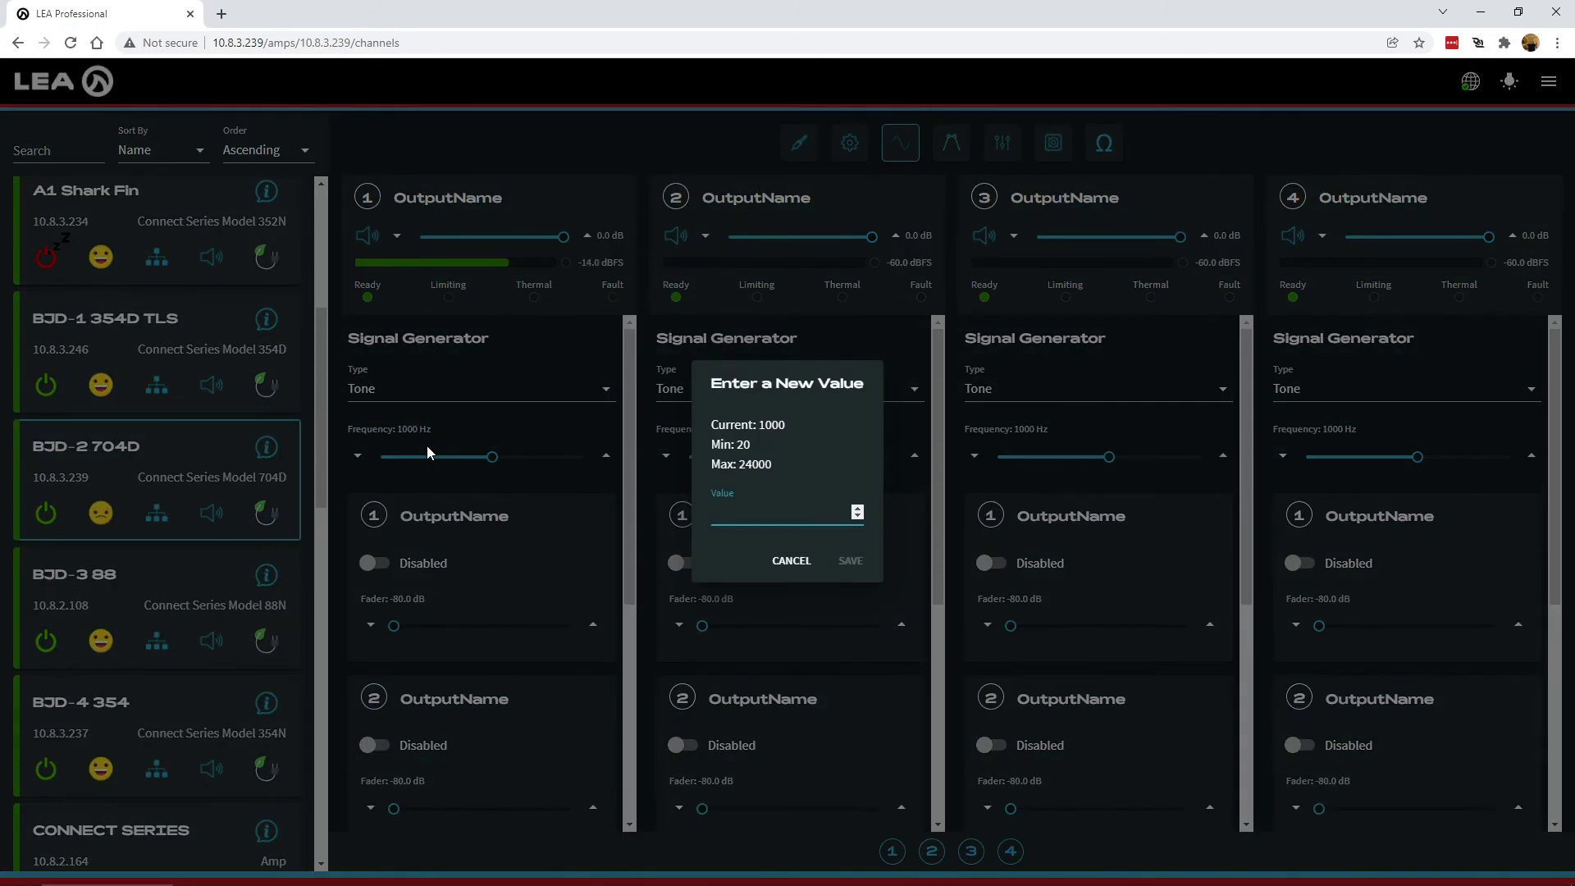
pyautogui.write('20000')
pyautogui.press('Return')
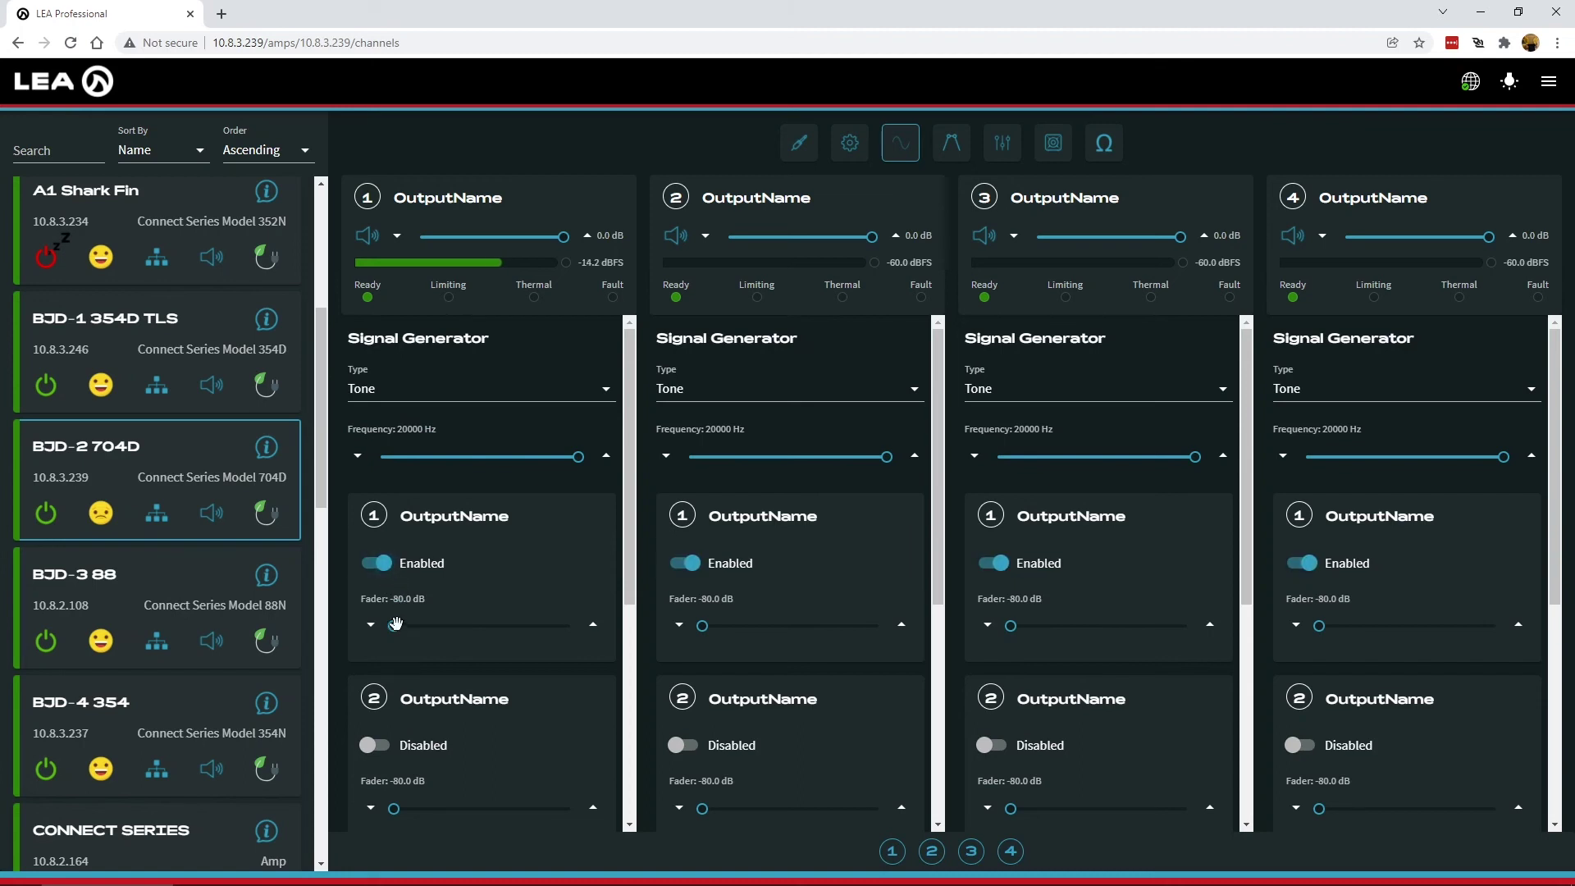
# Set the signal generator fader for output 1 to -30 dB
pyautogui.moveTo(394, 625); pyautogui.dragTo(456, 623)
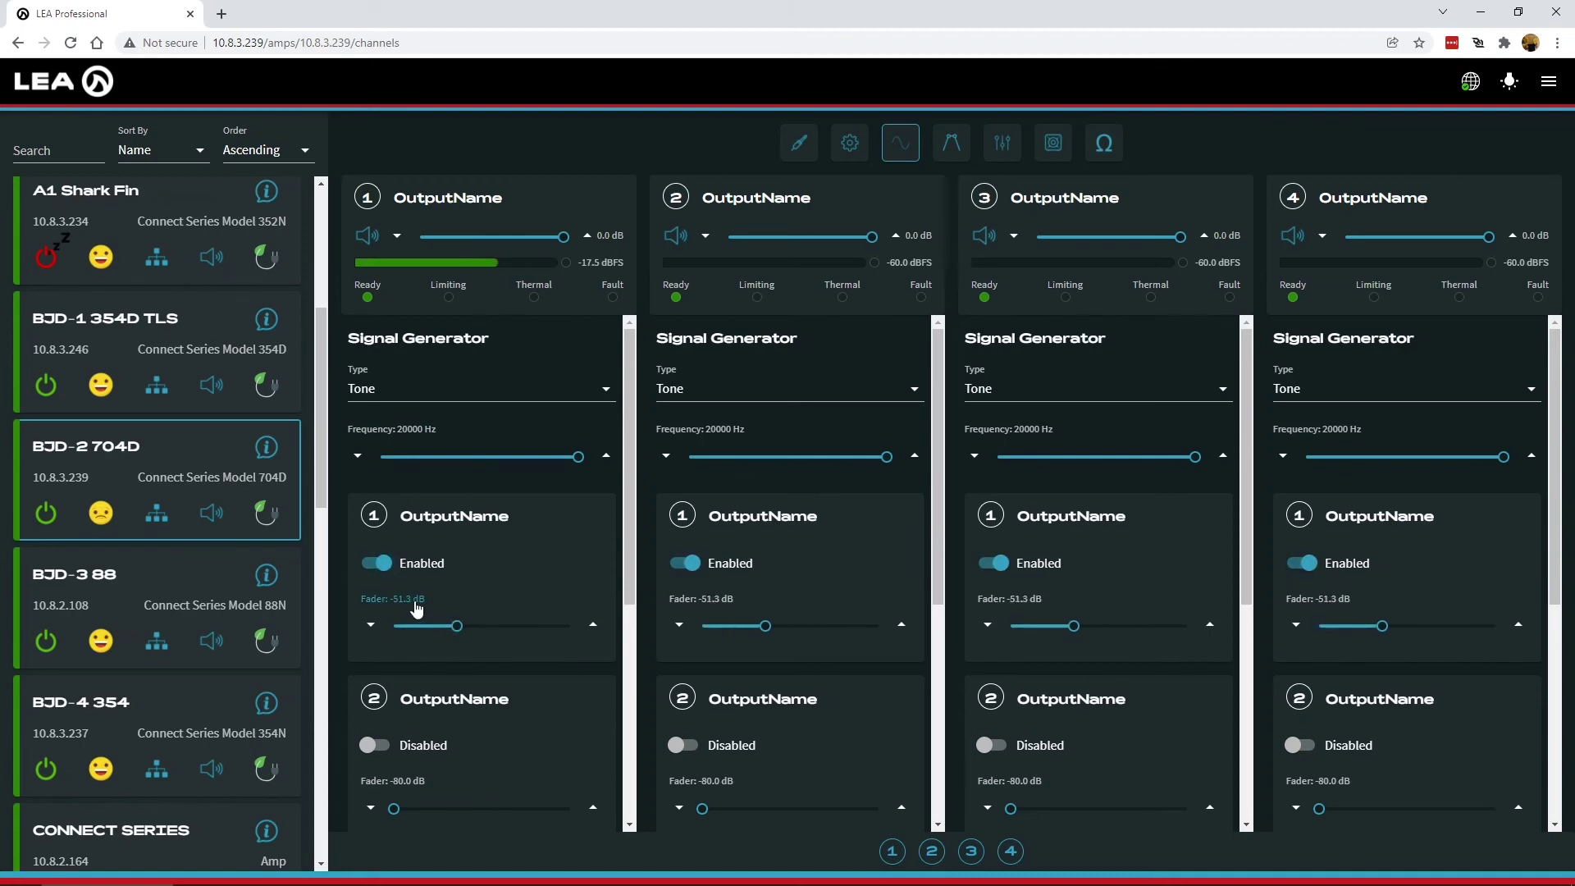
pyautogui.click(430, 602)
pyautogui.write('-30')
pyautogui.press('Return')
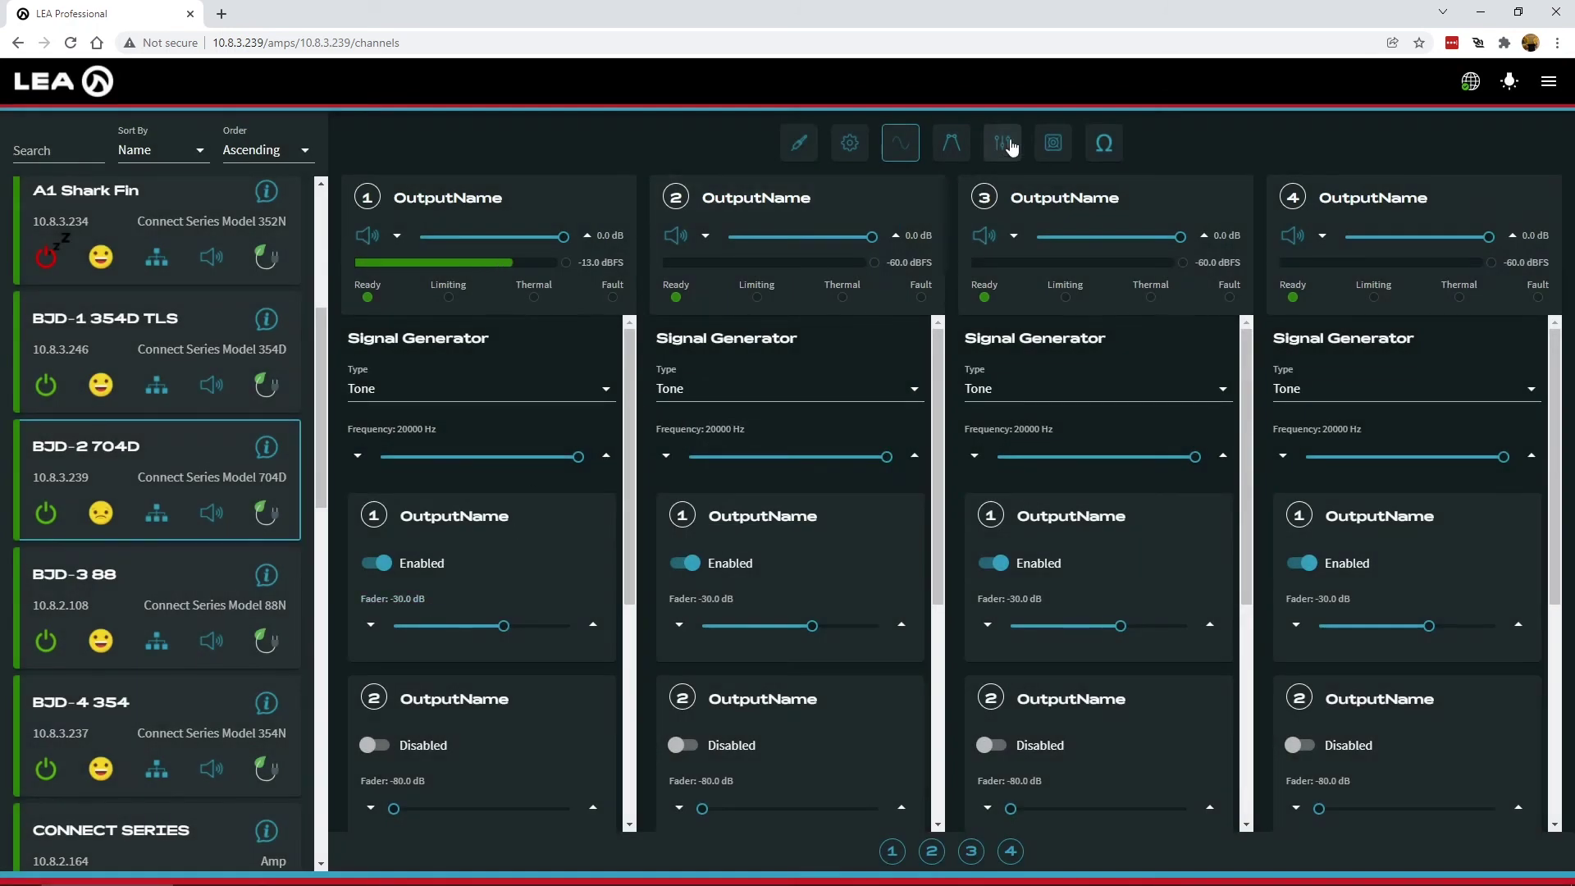
# Return to channel 1's pilot tone detector, check its measured level, and enable Crossover Bypass
pyautogui.click(1101, 142)
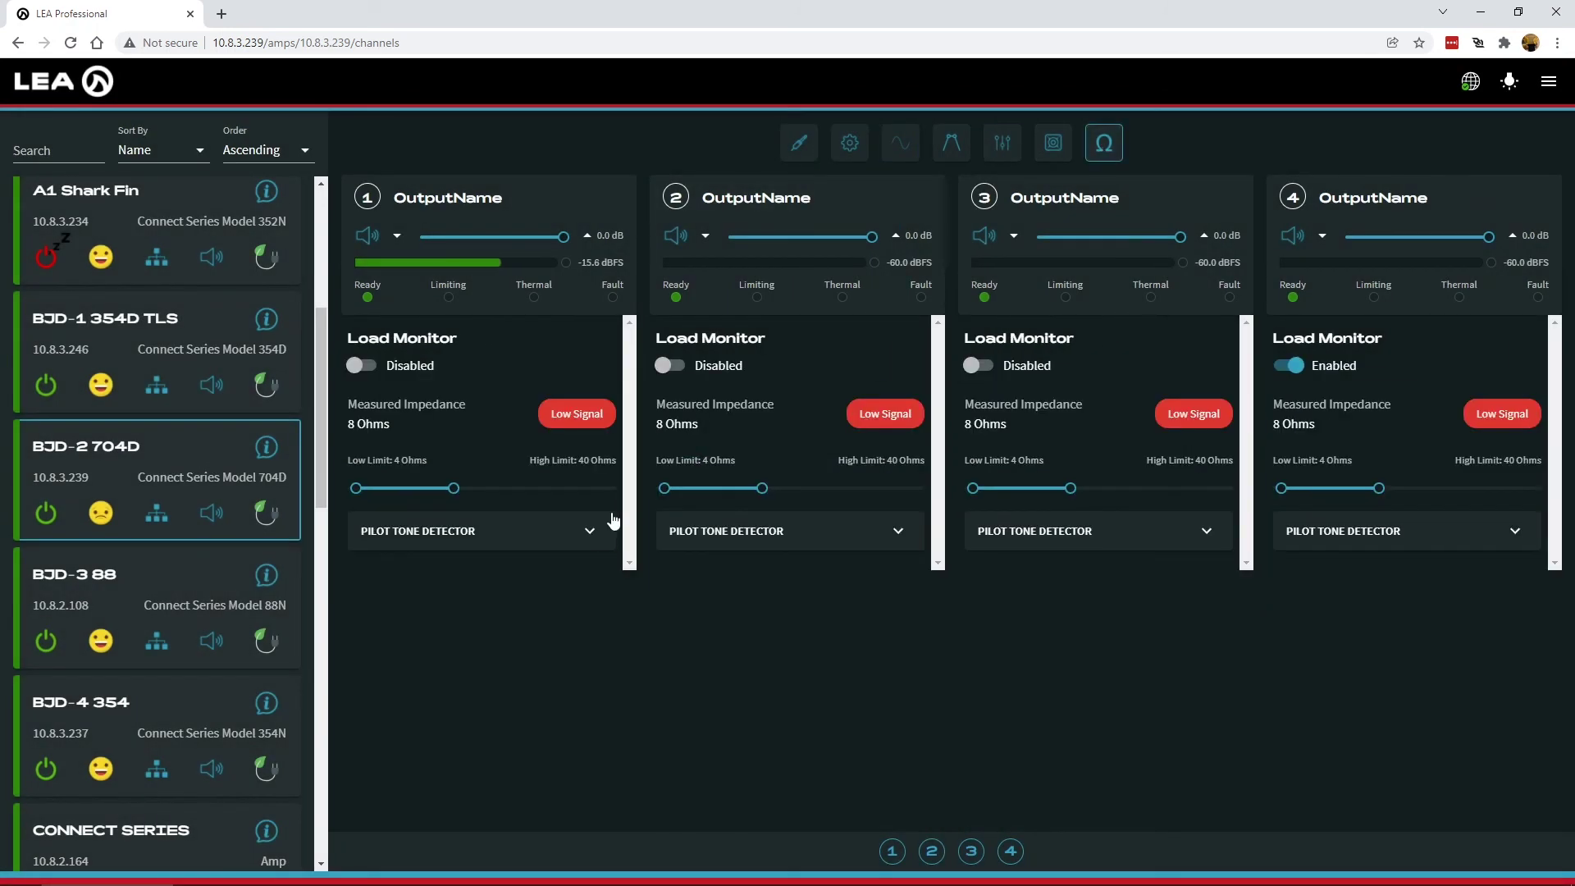
pyautogui.click(590, 531)
pyautogui.scroll(-1, 515, 545)
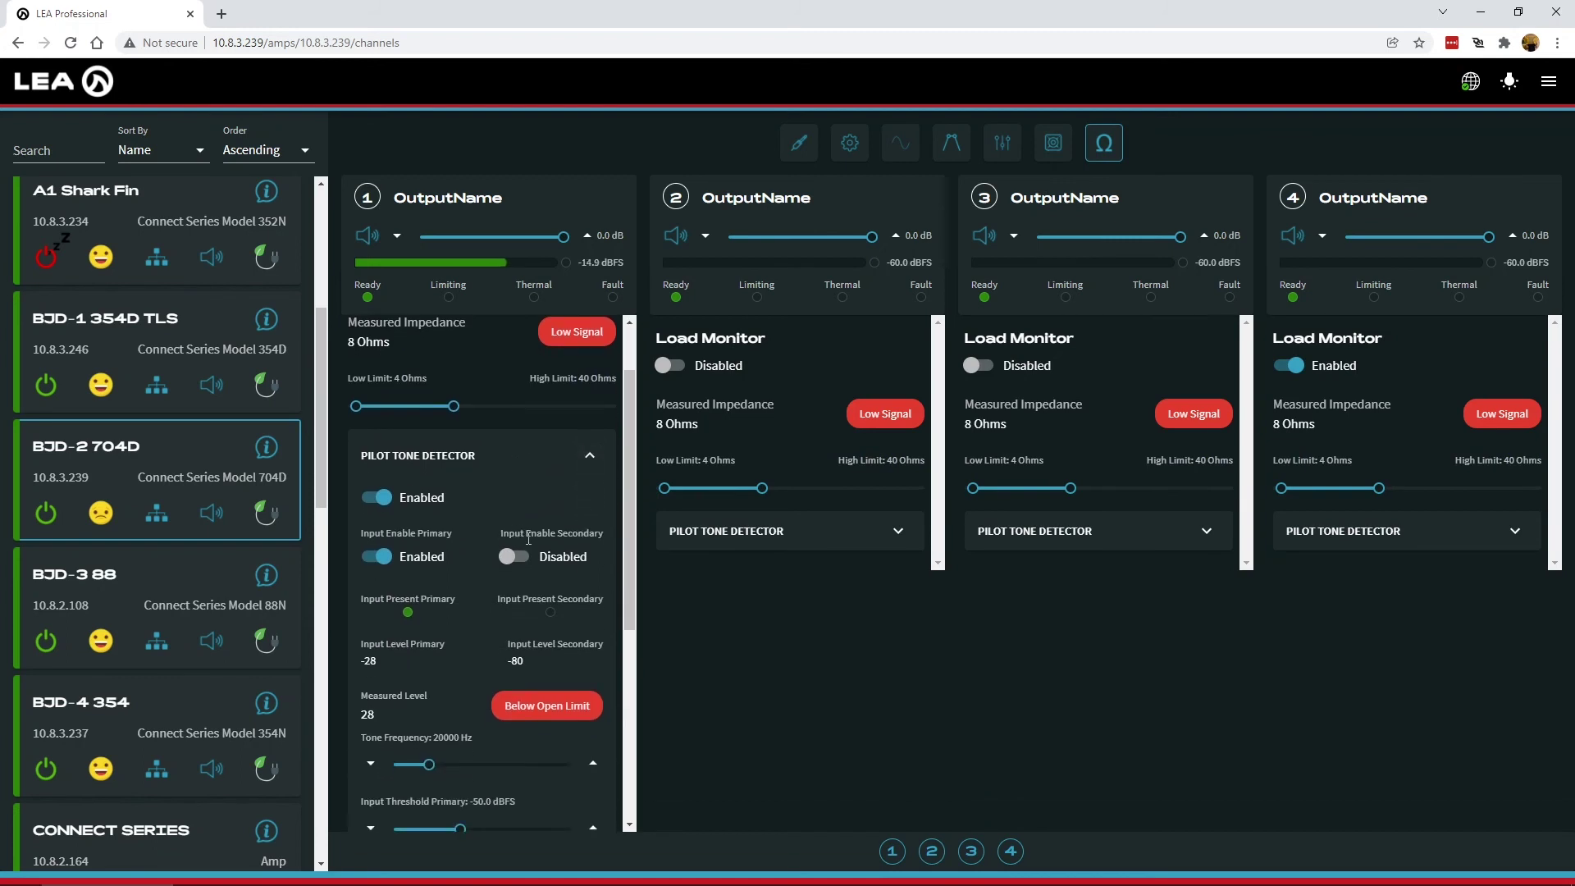
pyautogui.scroll(-1, 515, 556)
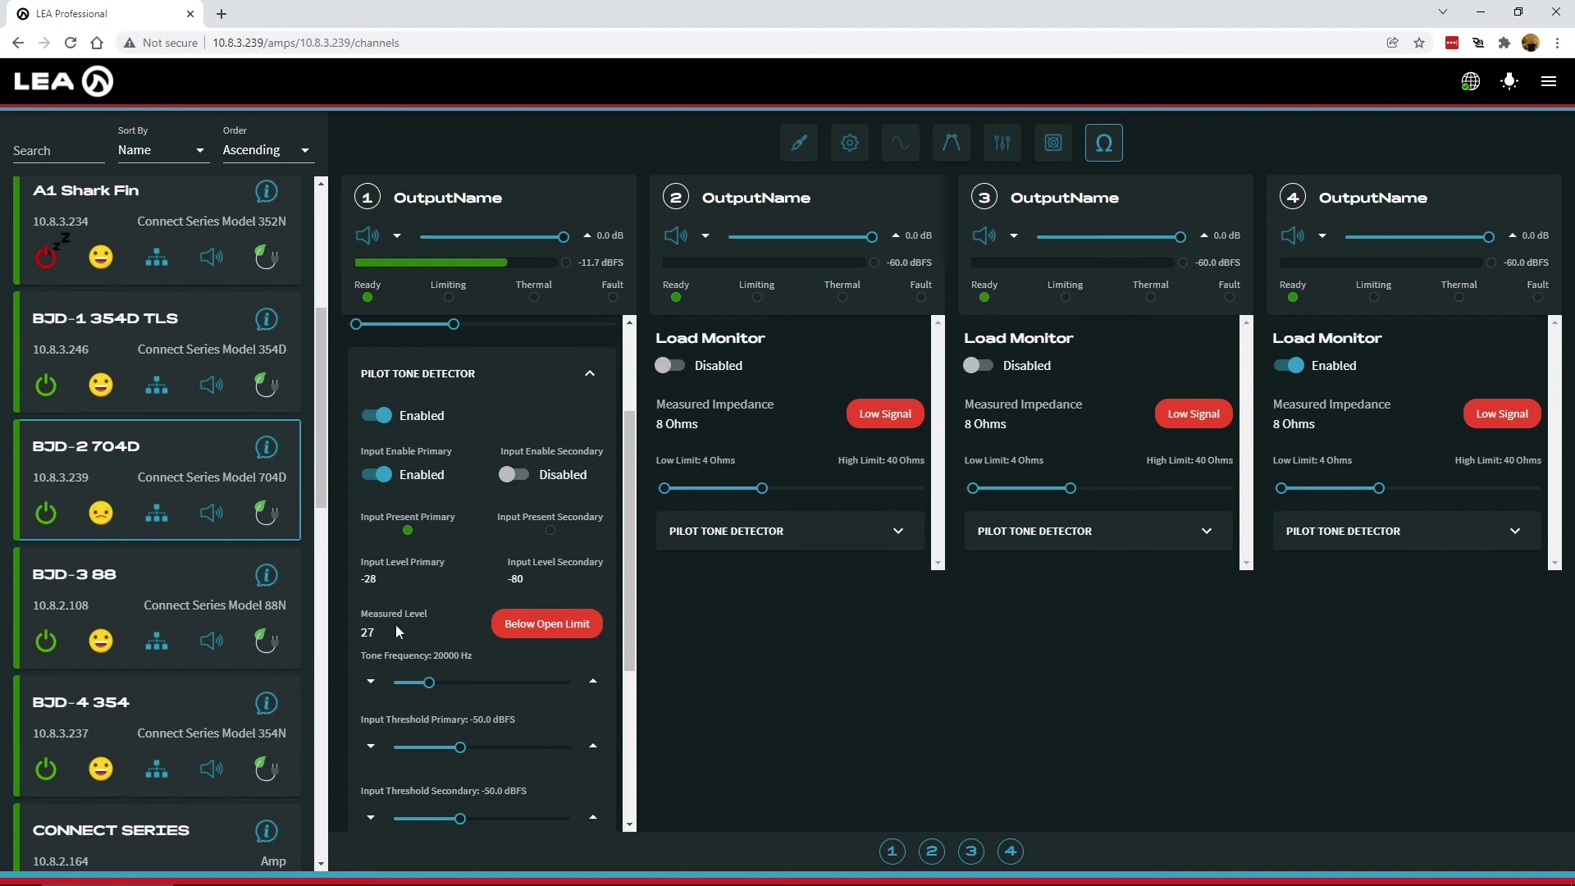
pyautogui.scroll(-2, 381, 652)
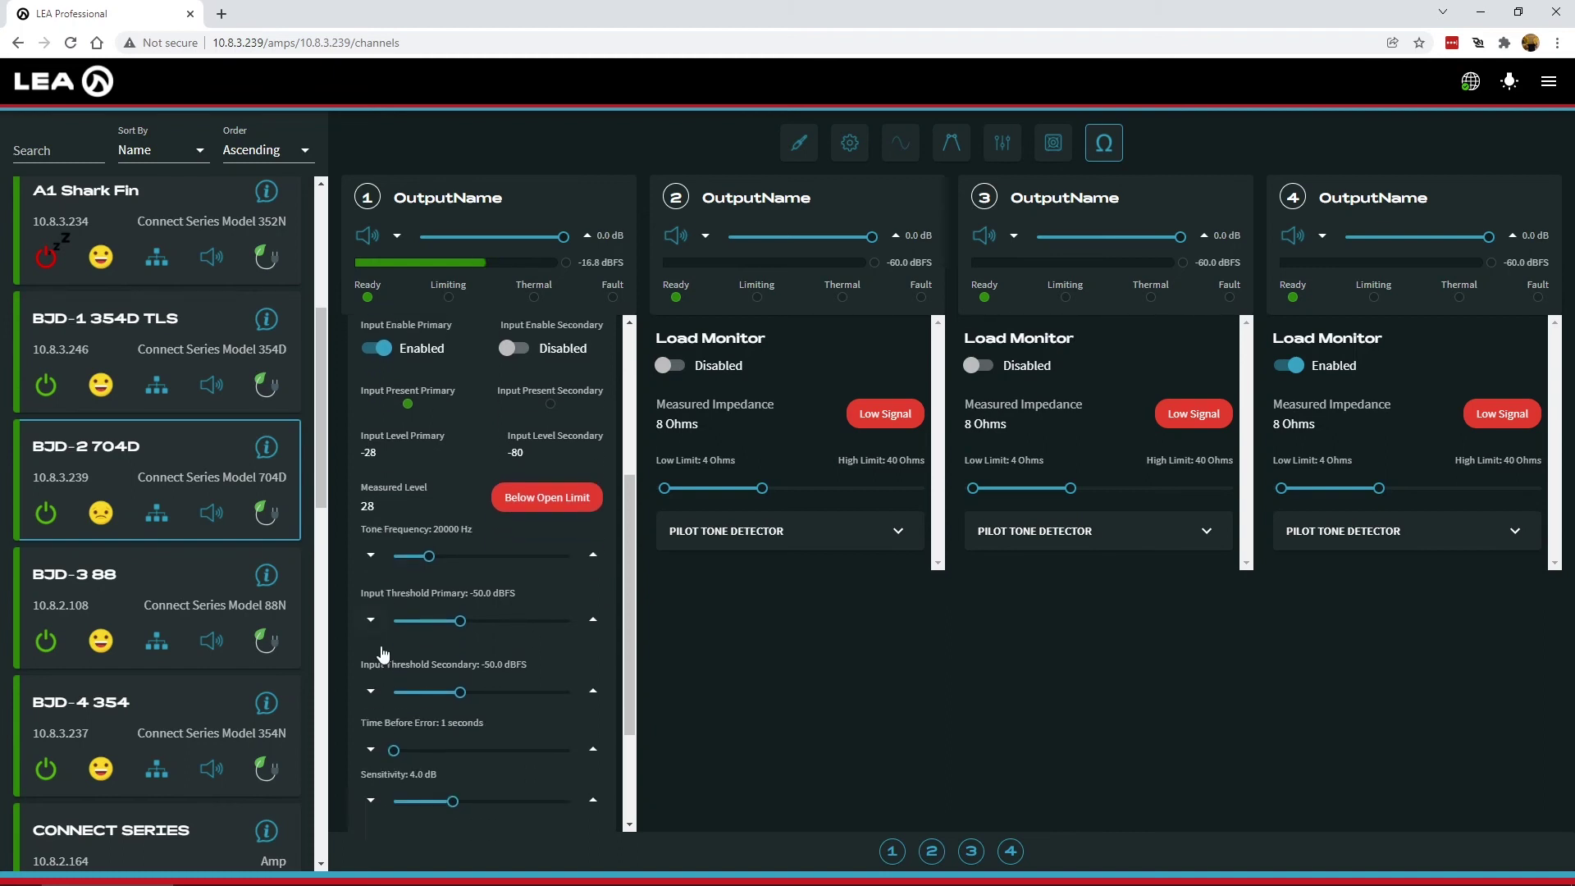
pyautogui.scroll(-2, 382, 649)
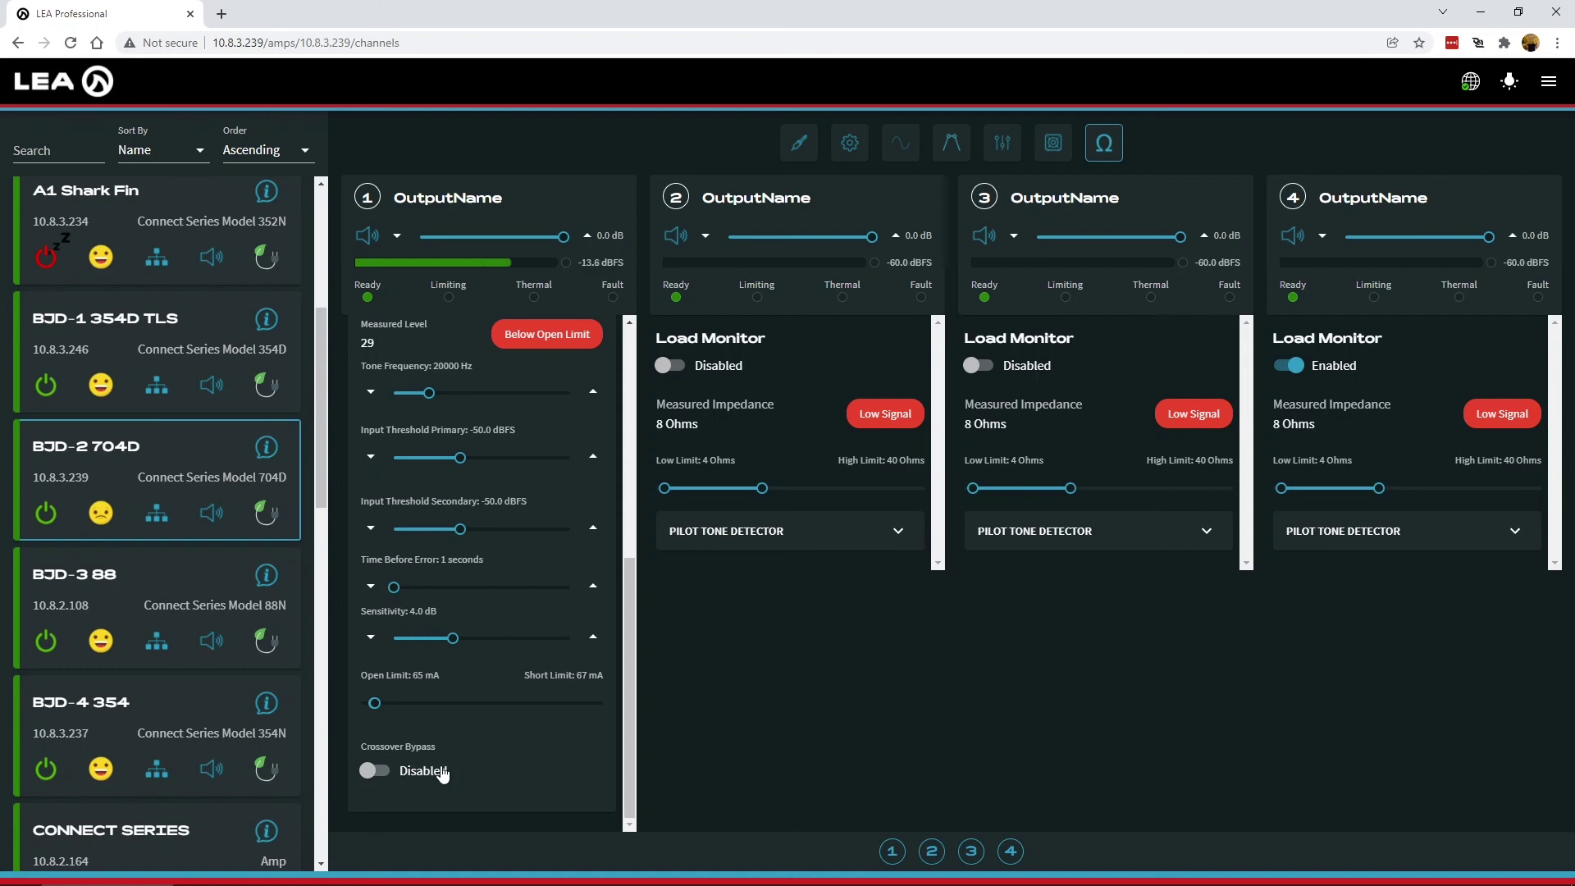
pyautogui.click(374, 771)
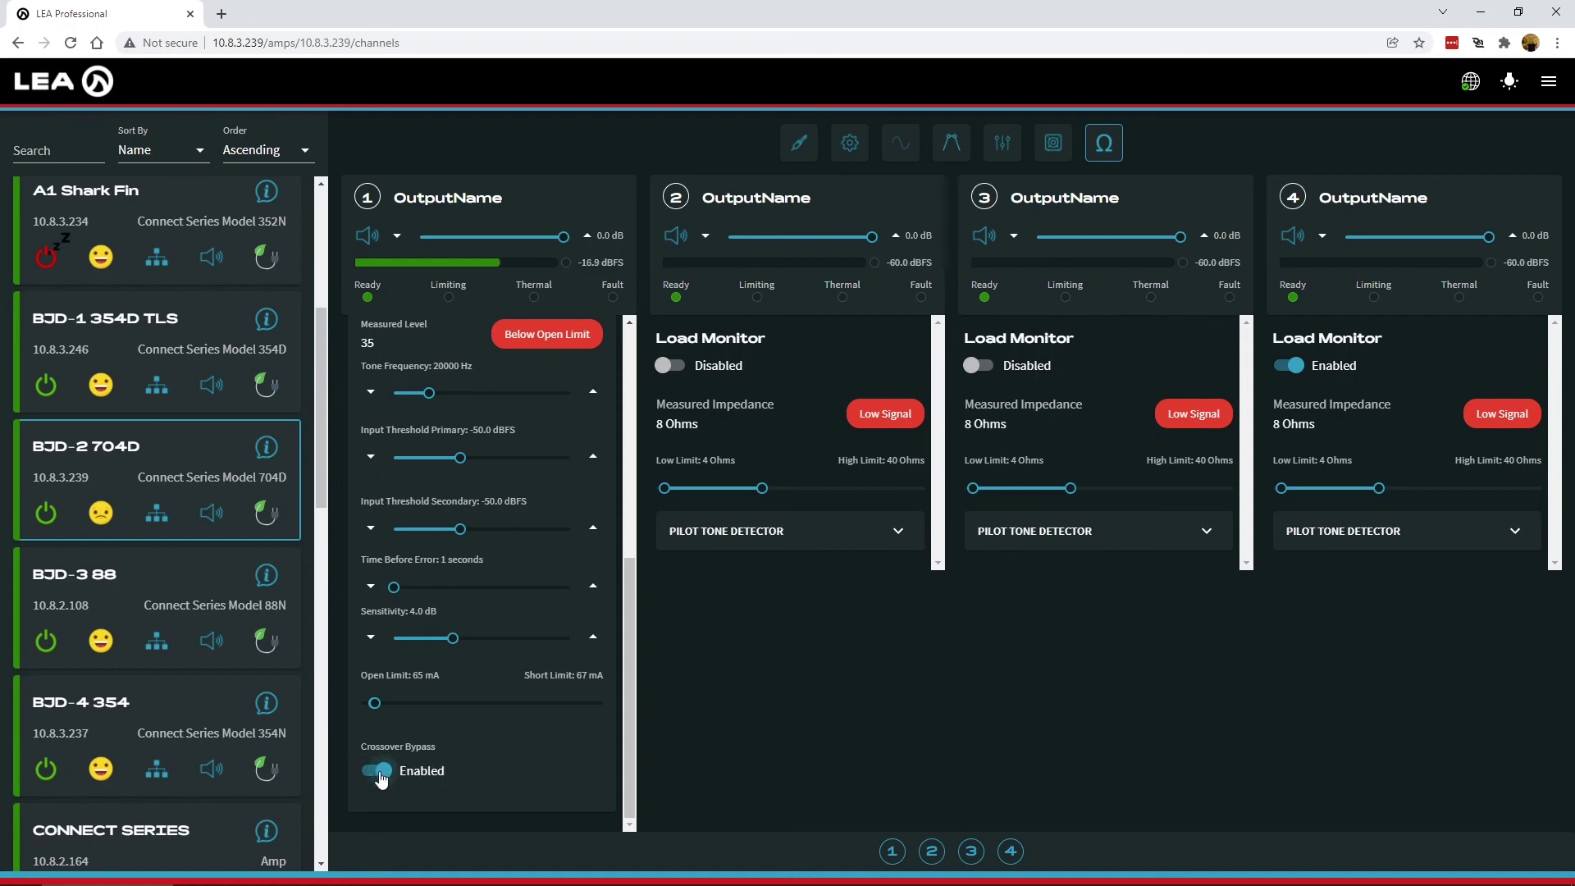